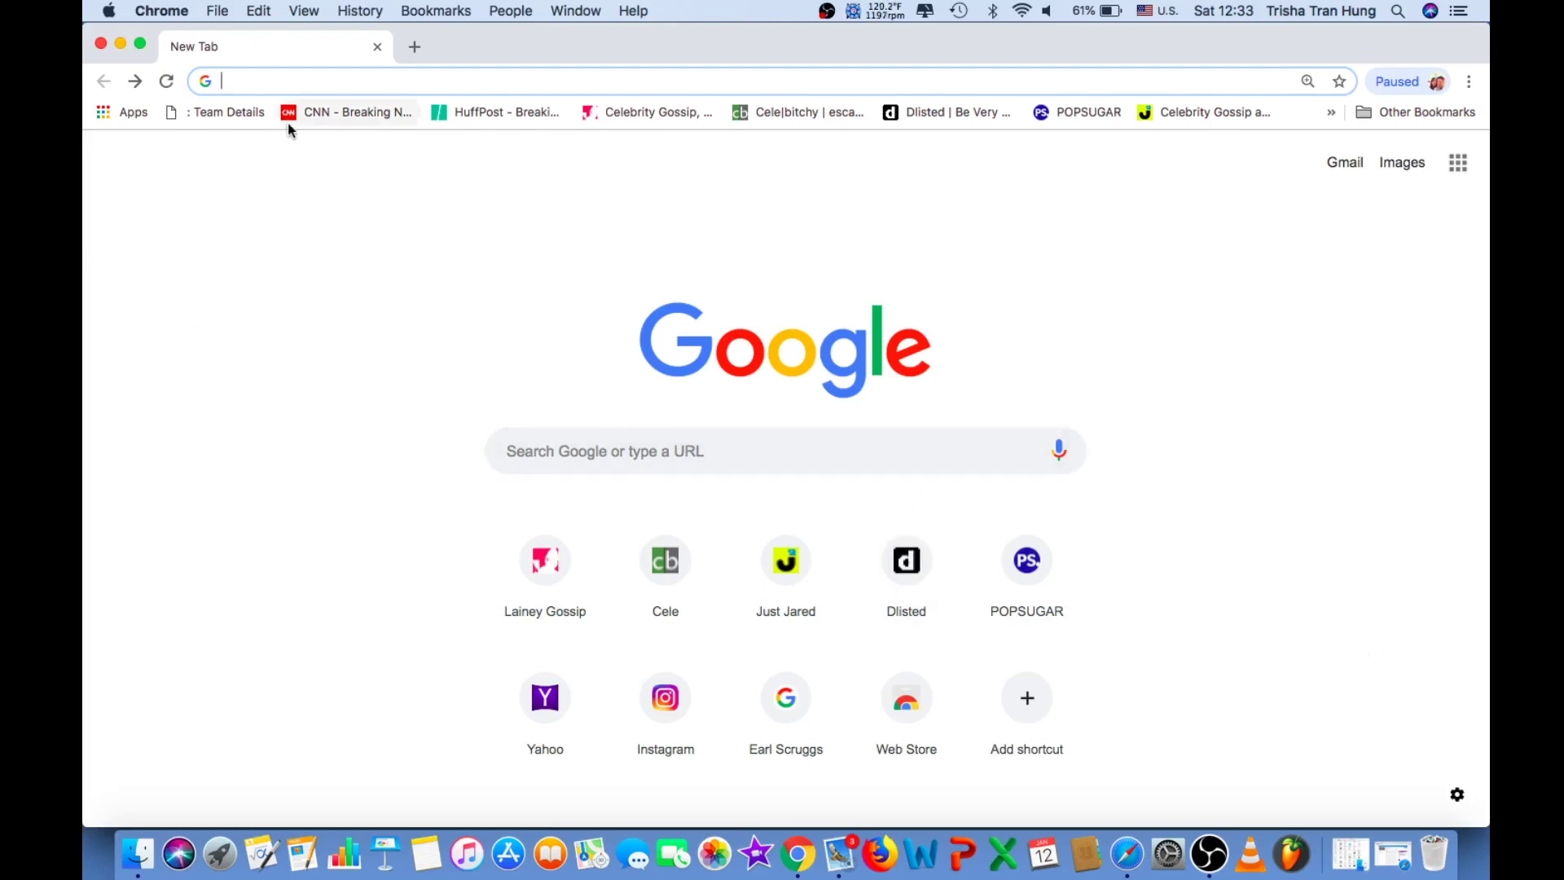
Go to panzoid.com and open its Clipmaker tool
click(272, 77)
text(panzoid.com)
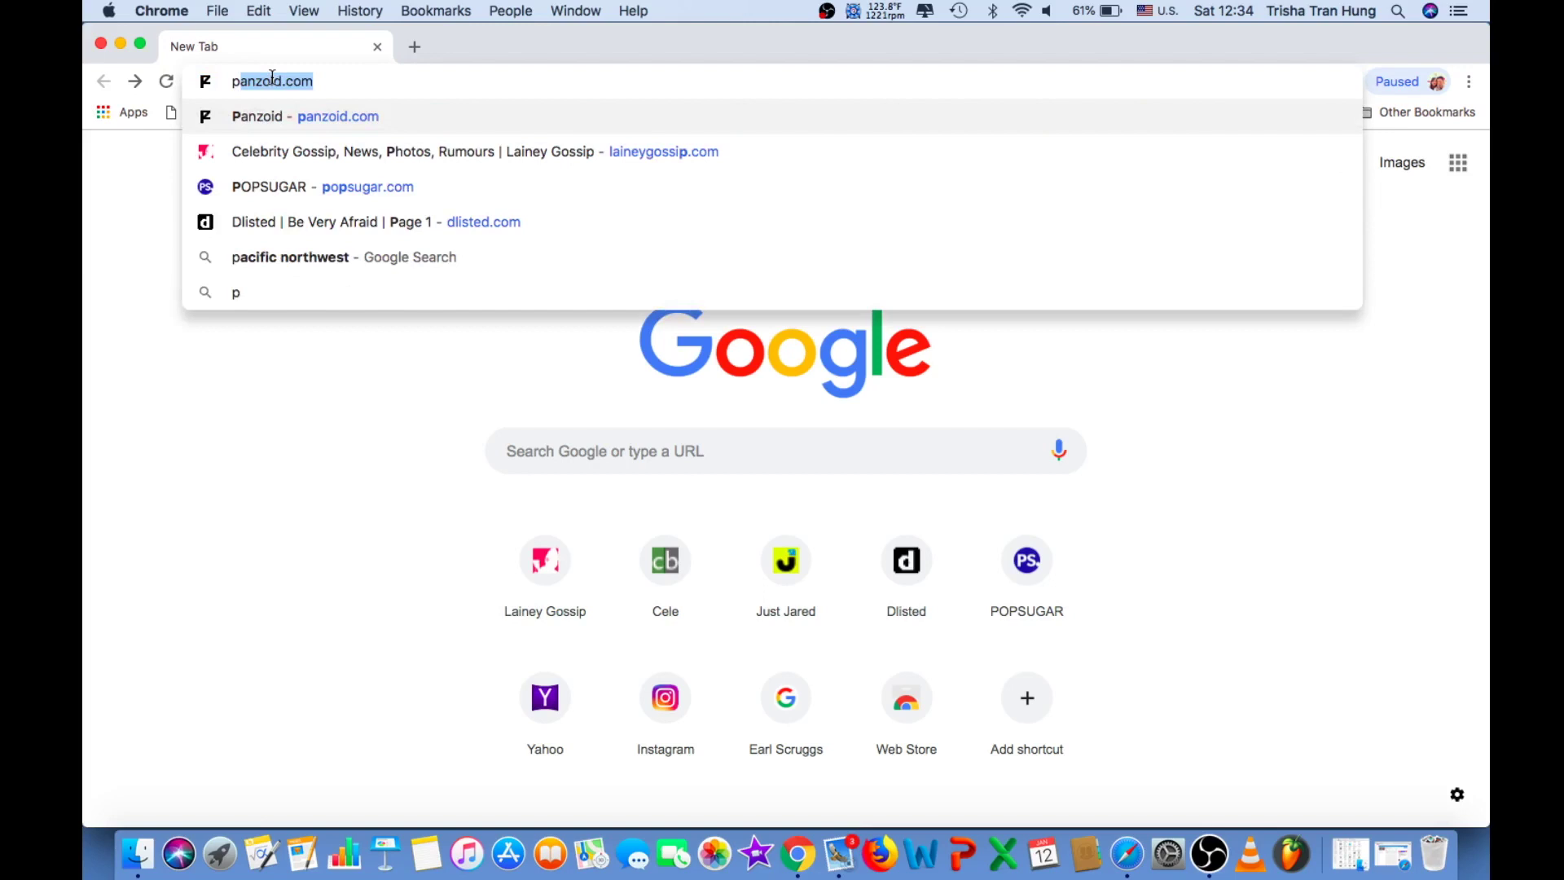
key(Return)
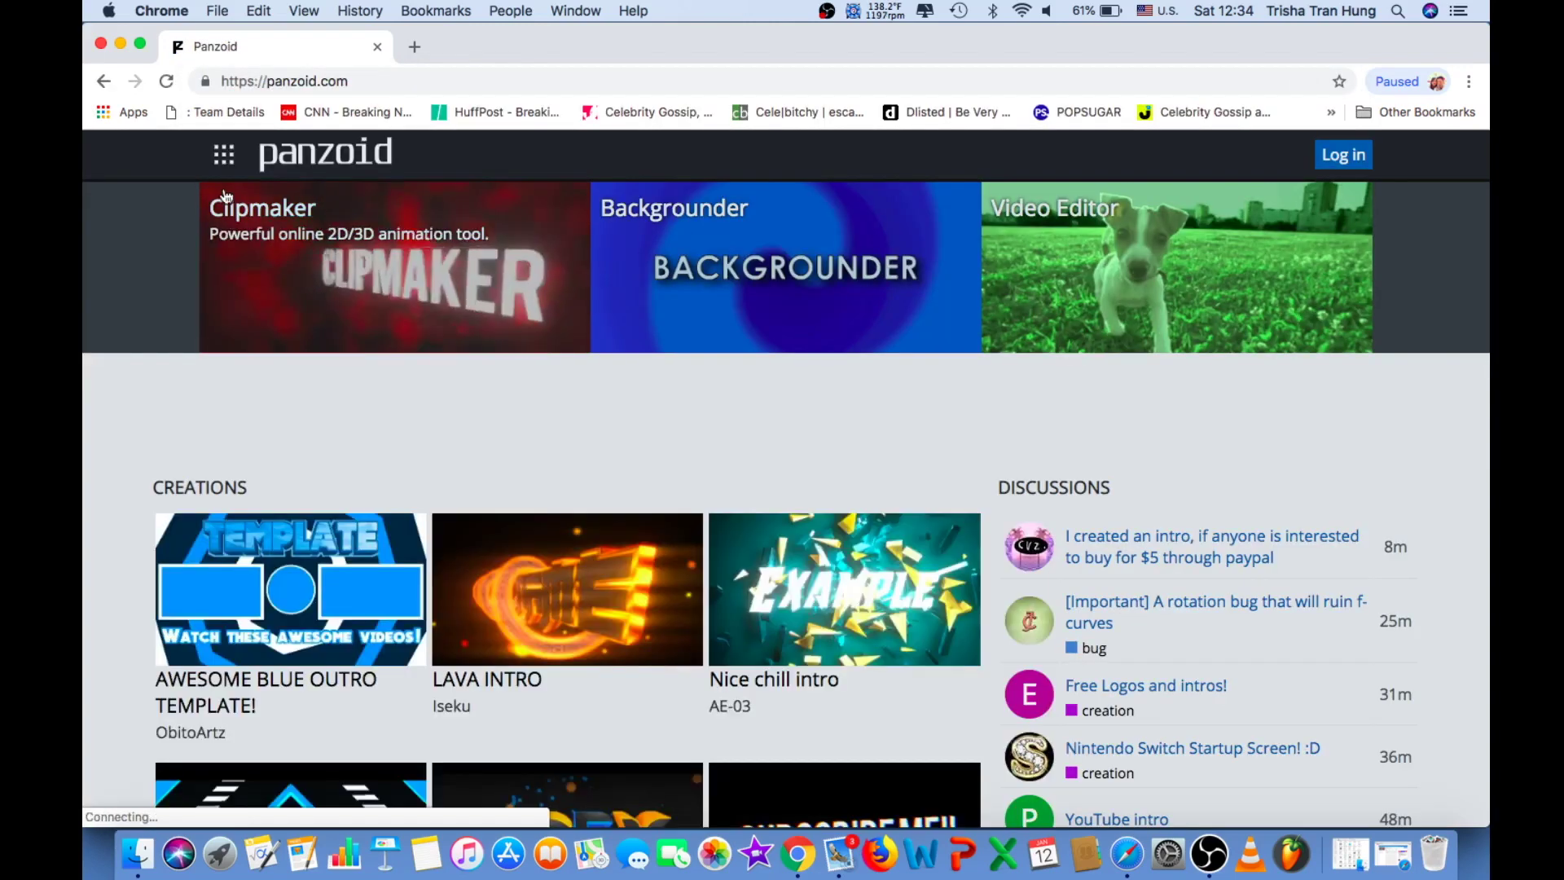
click(225, 163)
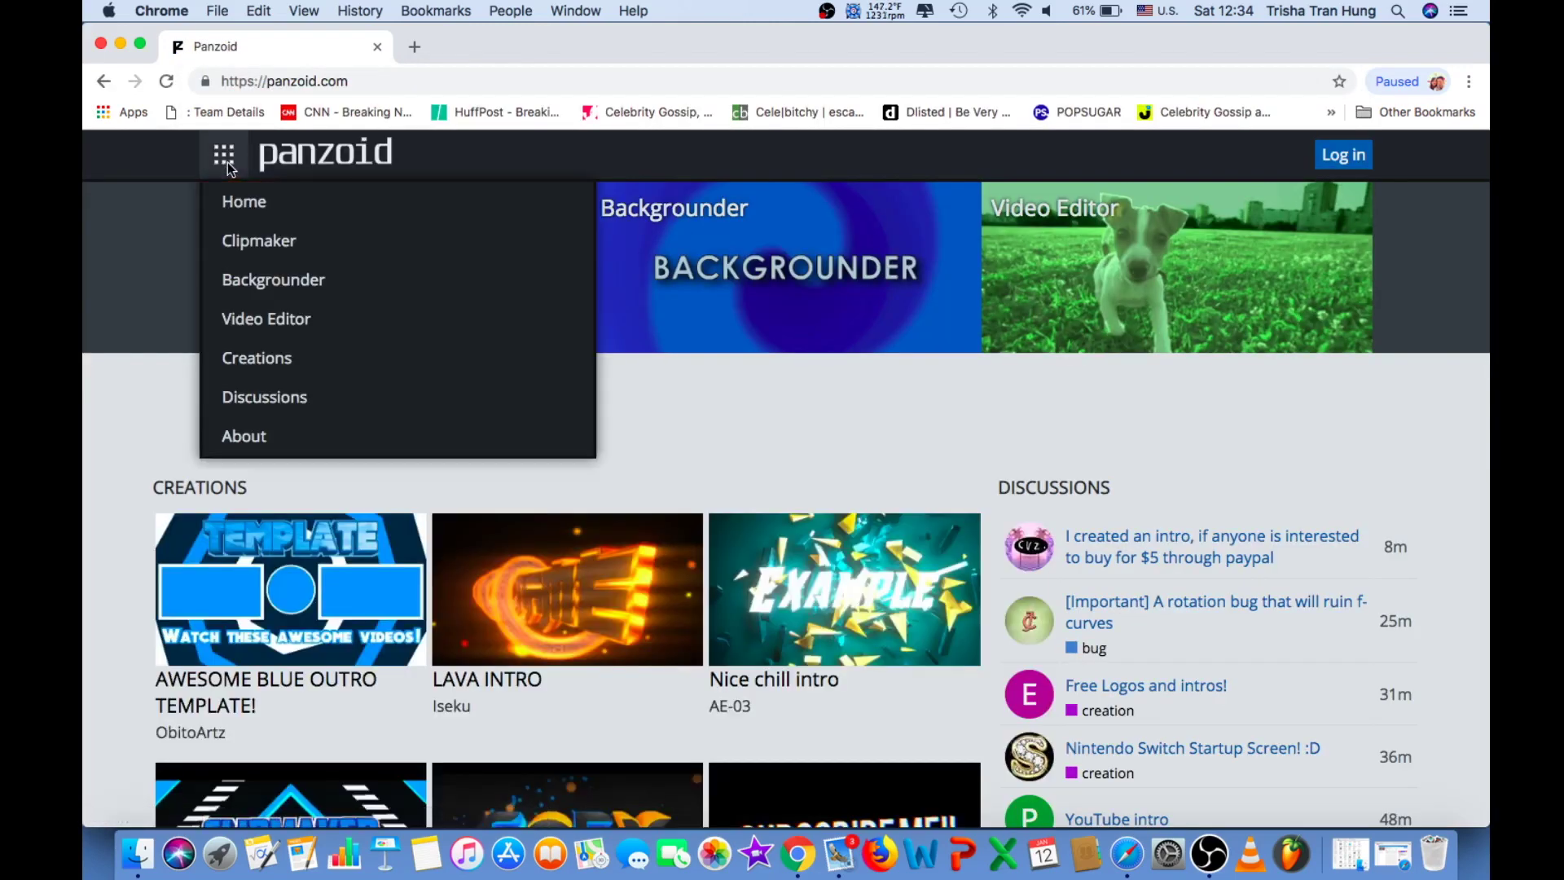
click(234, 240)
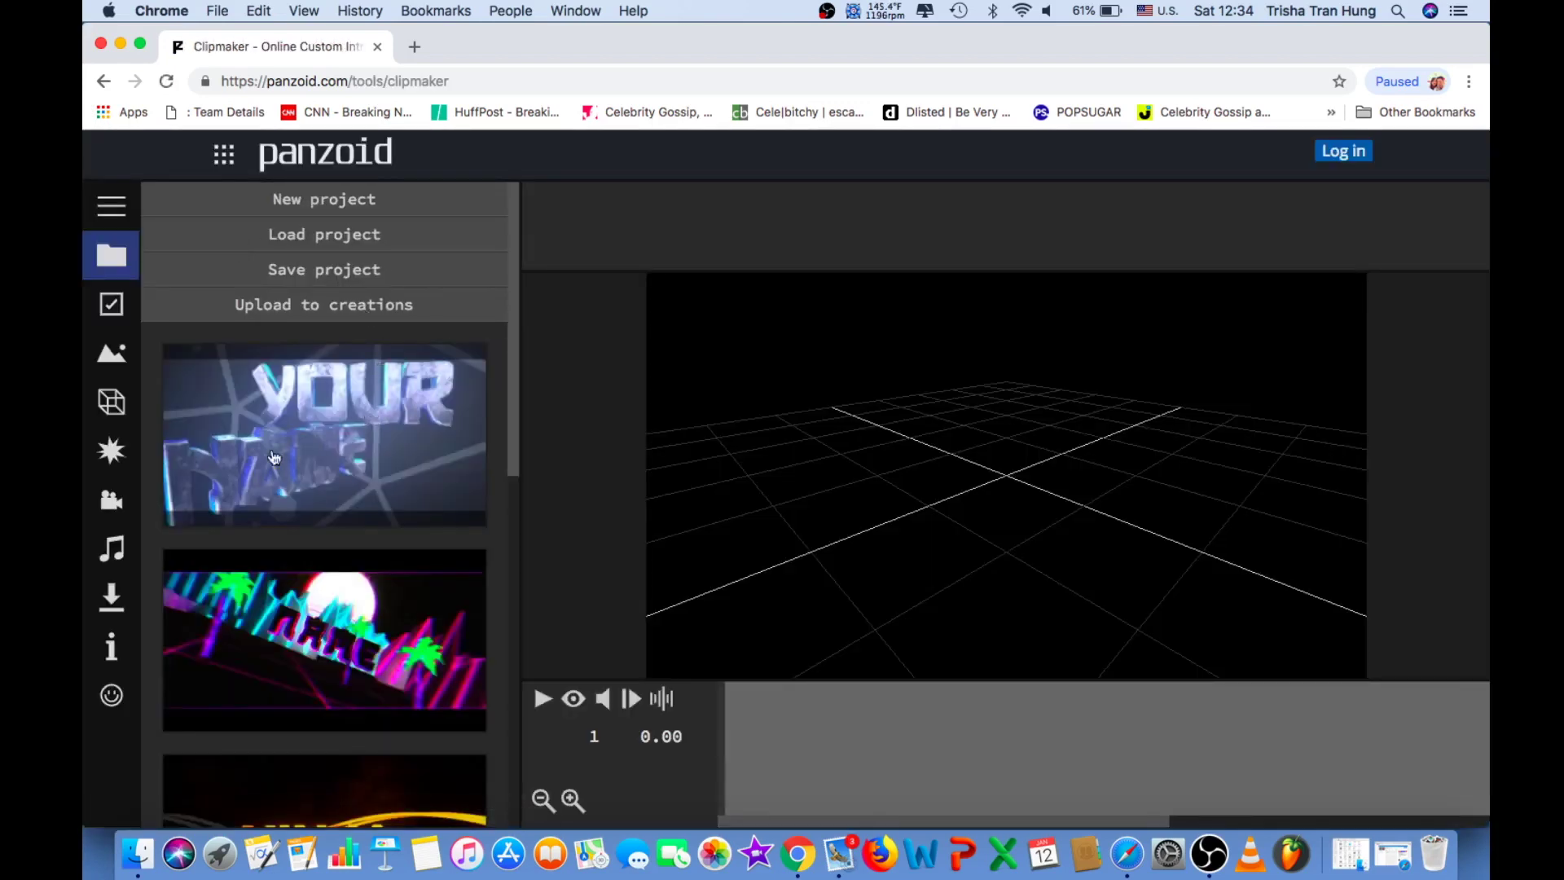
Look through the suggested intro templates in Clipmaker and open the page with more creations
scroll(336, 440, down, 5)
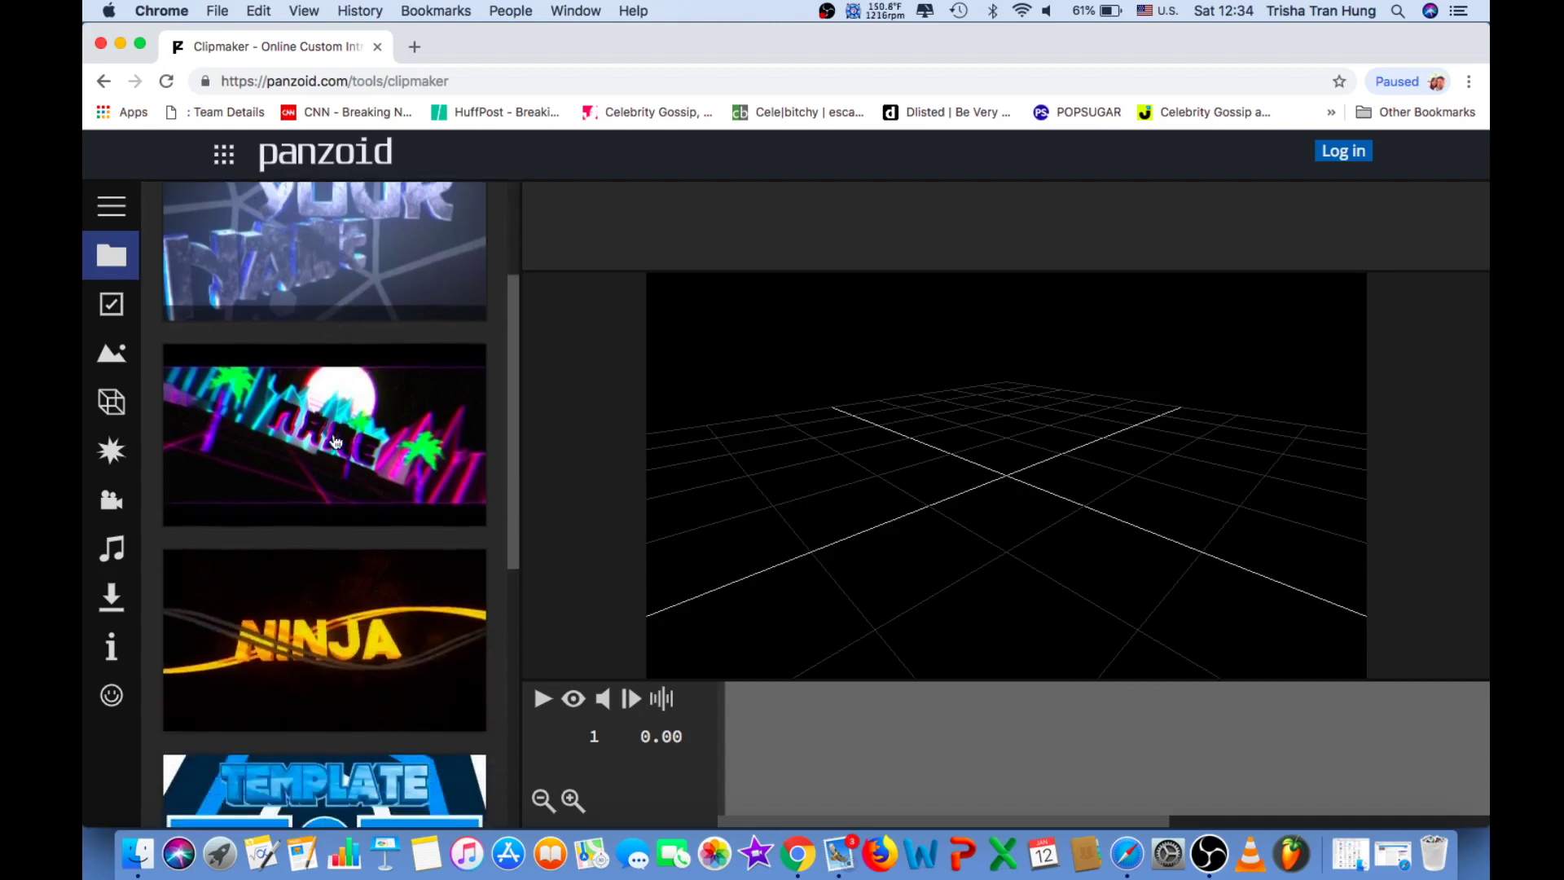
click(312, 565)
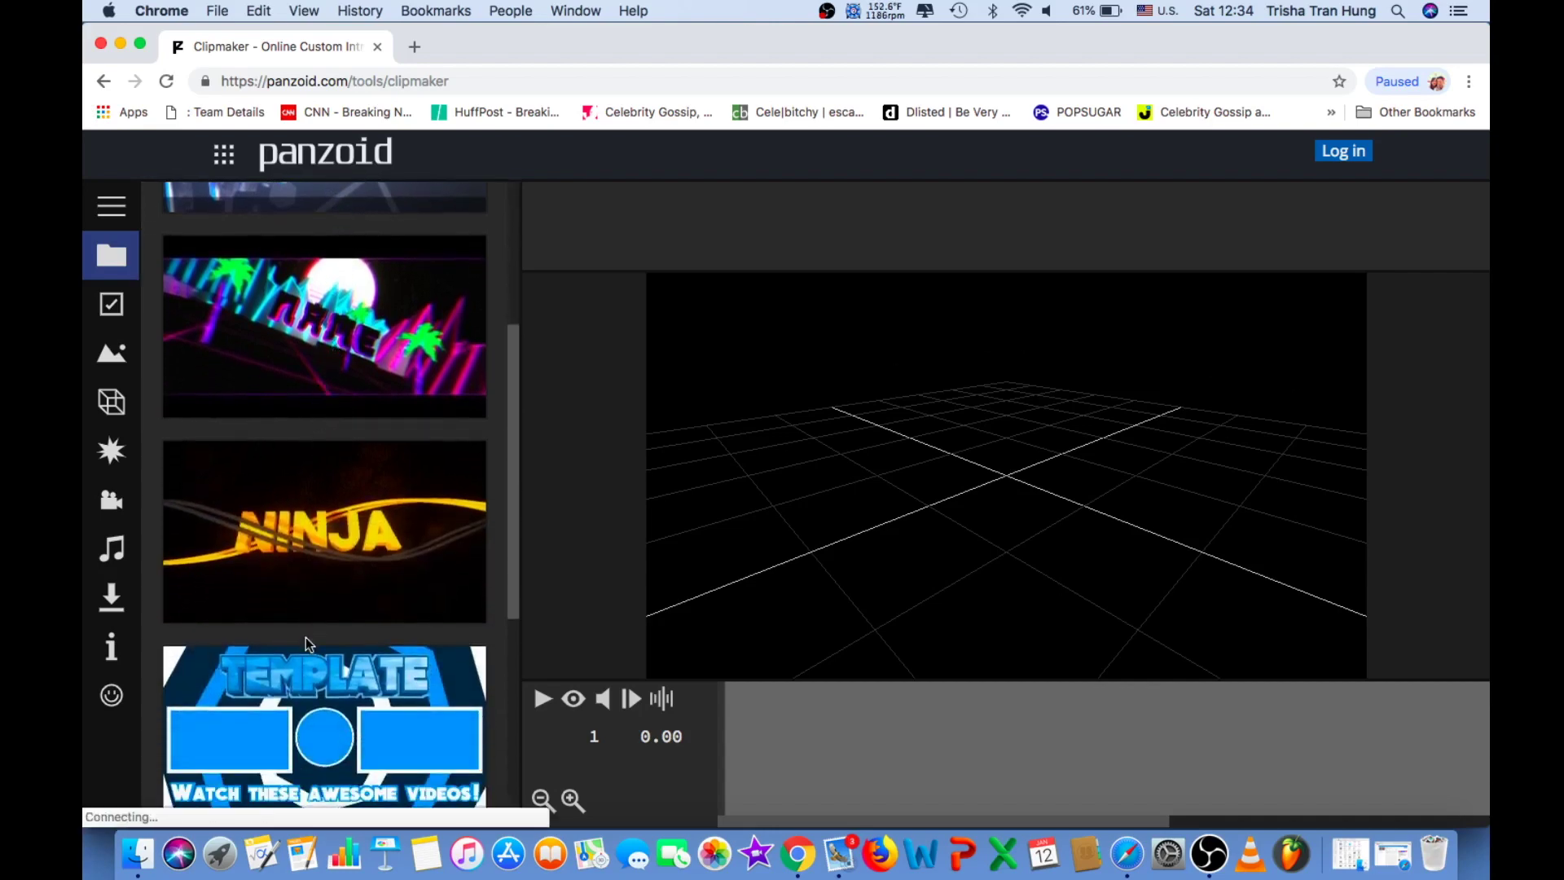
scroll(301, 669, down, 2)
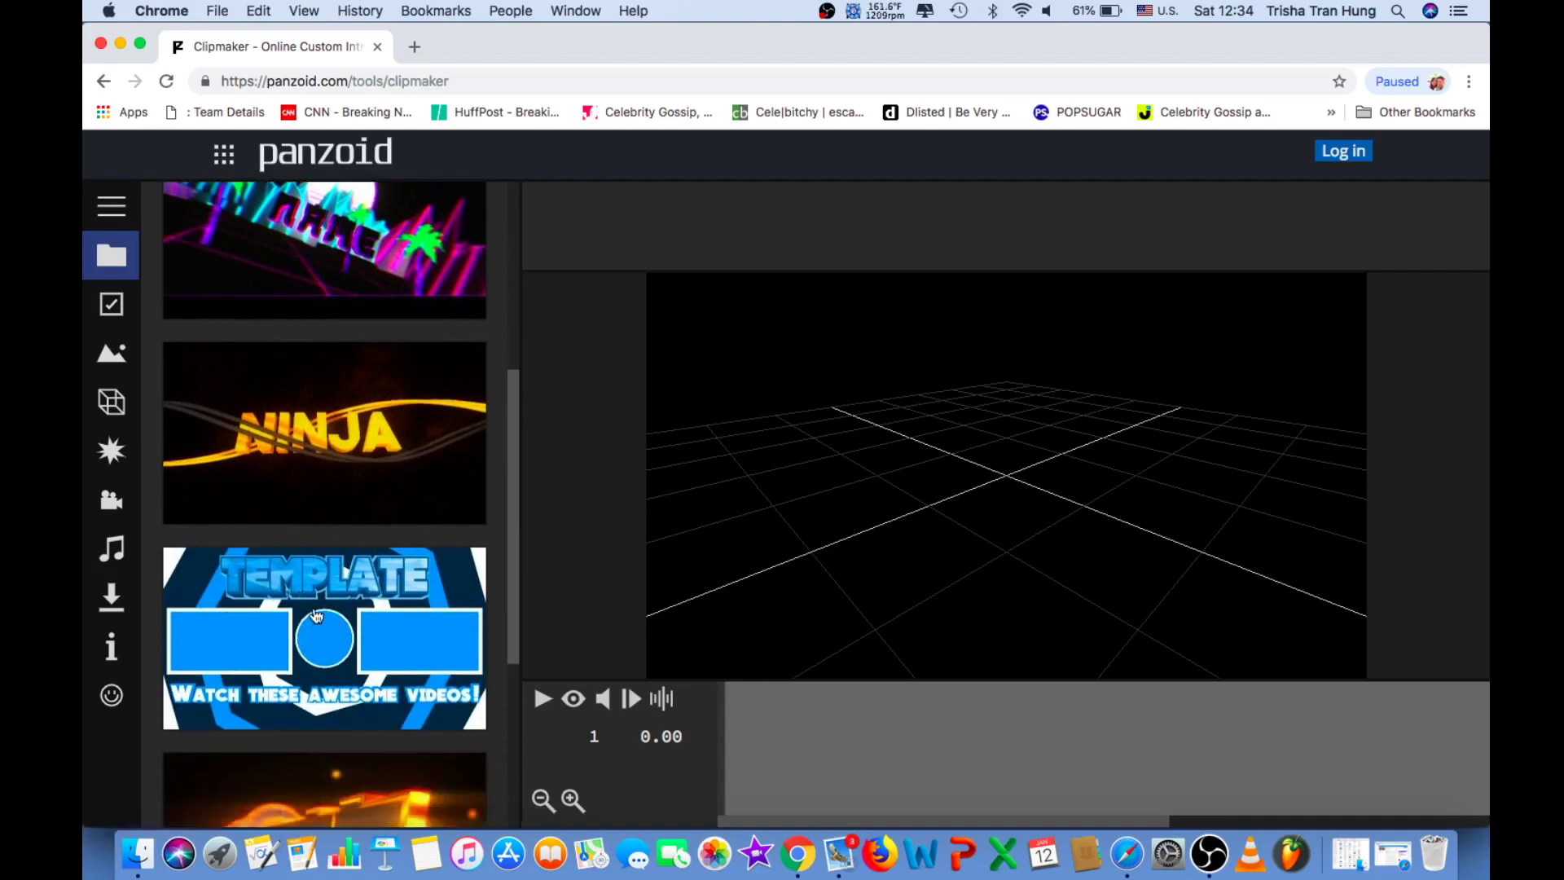
scroll(317, 616, down, 3)
scroll(317, 617, down, 3)
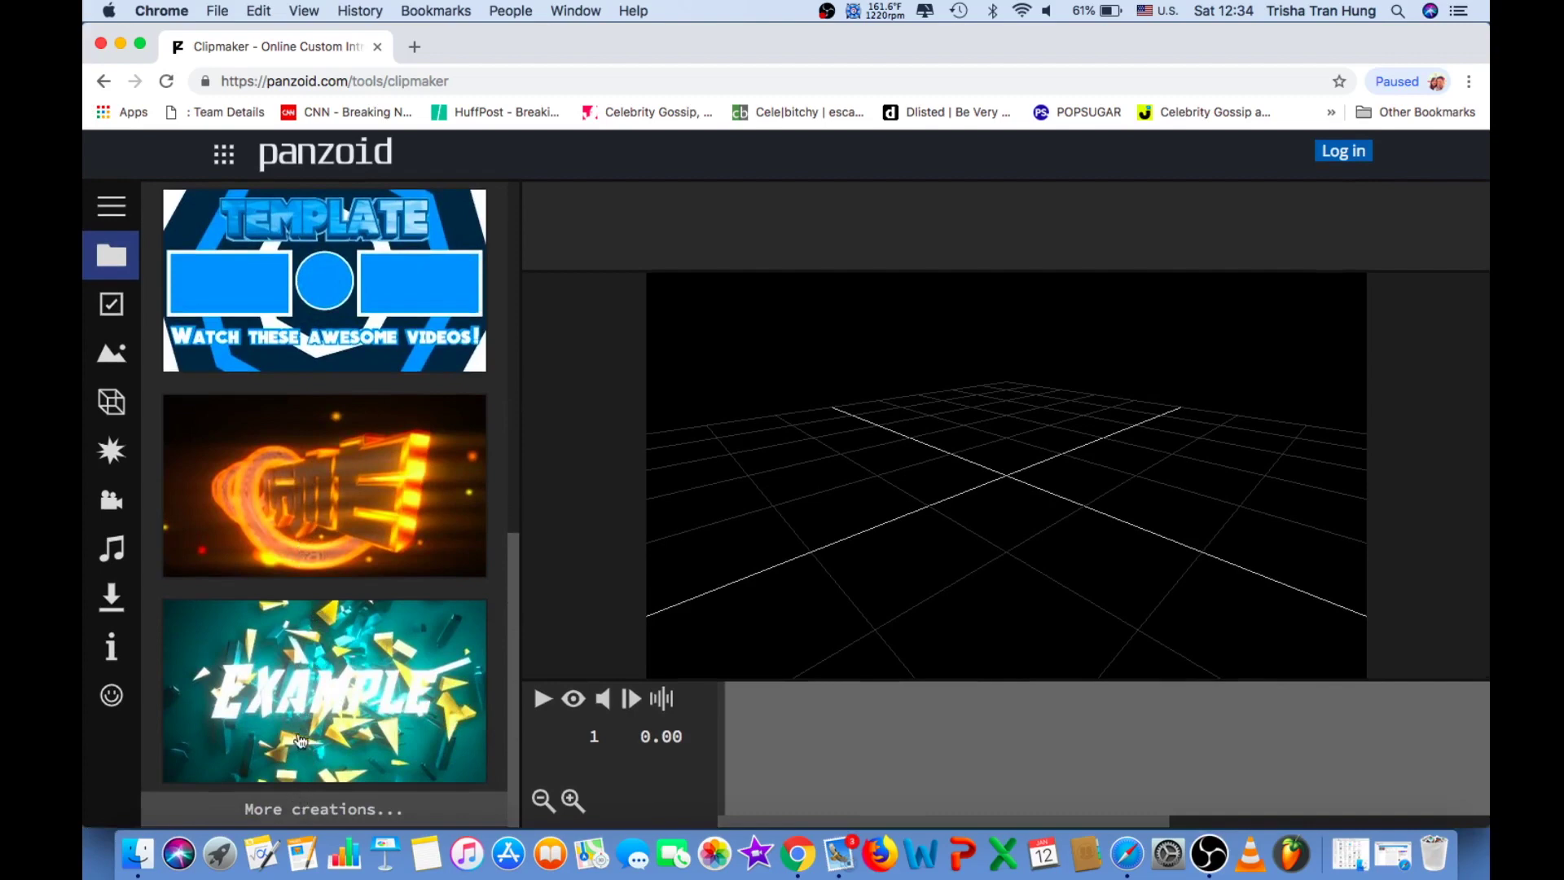
click(308, 810)
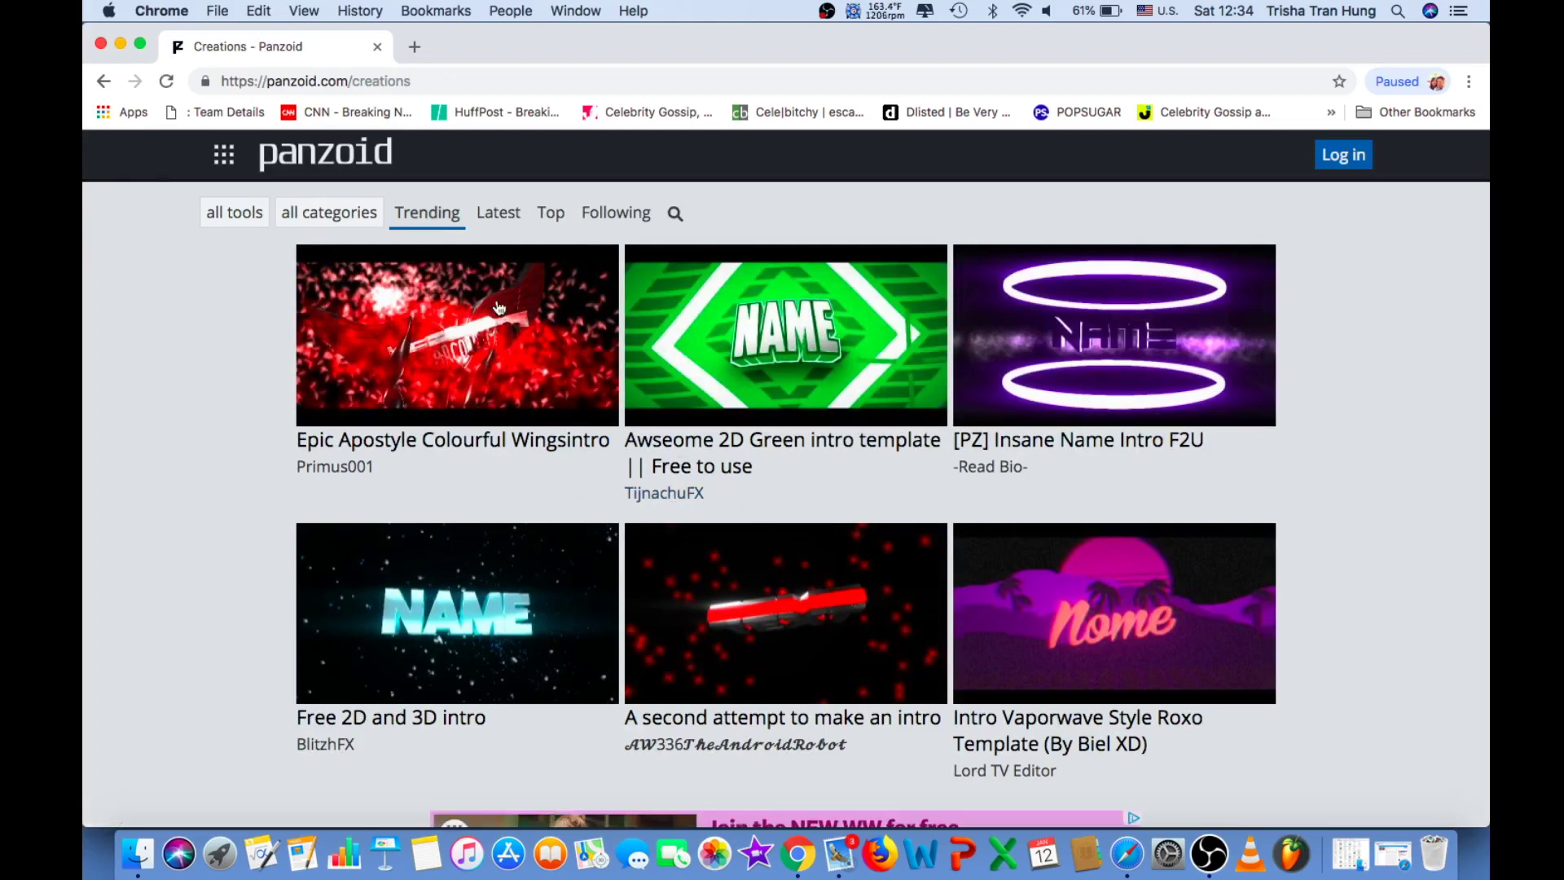
List the latest creations and browse them for a suitable intro template
click(506, 214)
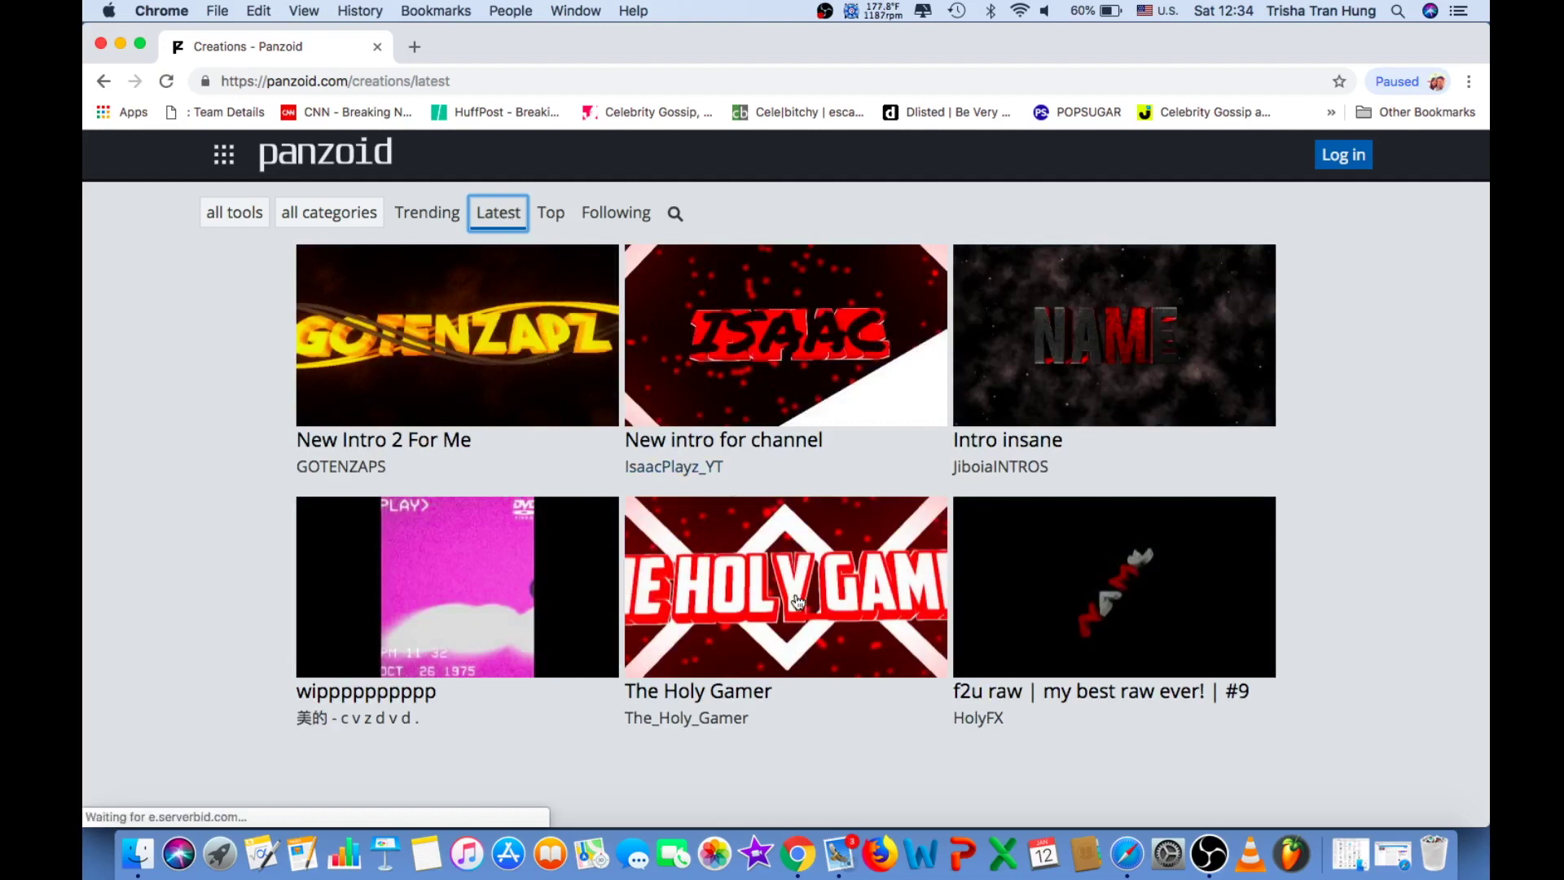
scroll(798, 601, down, 5)
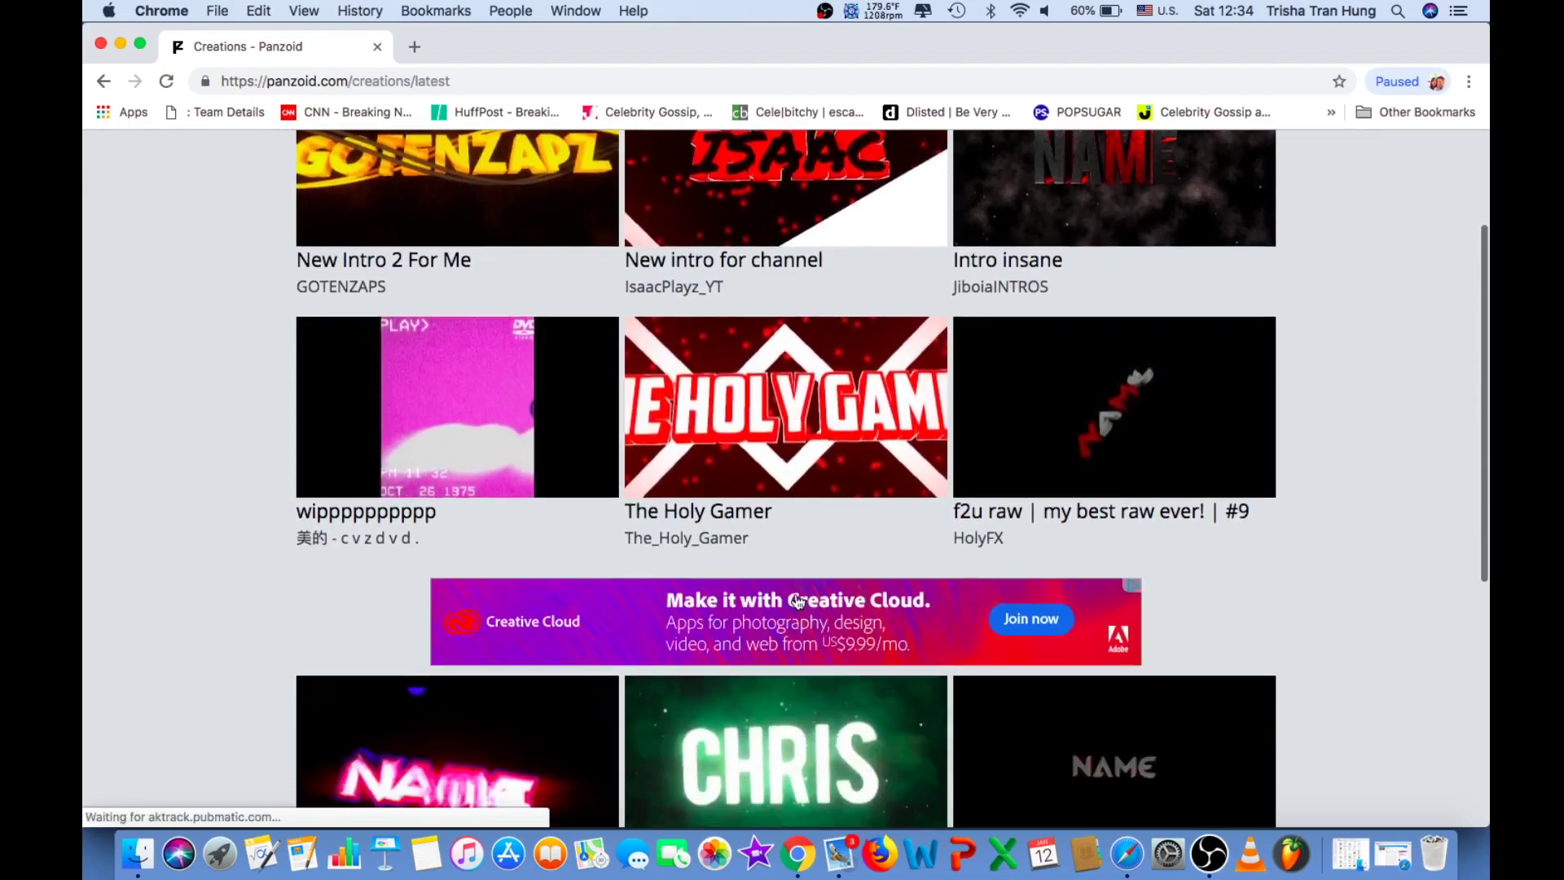
scroll(797, 601, down, 1)
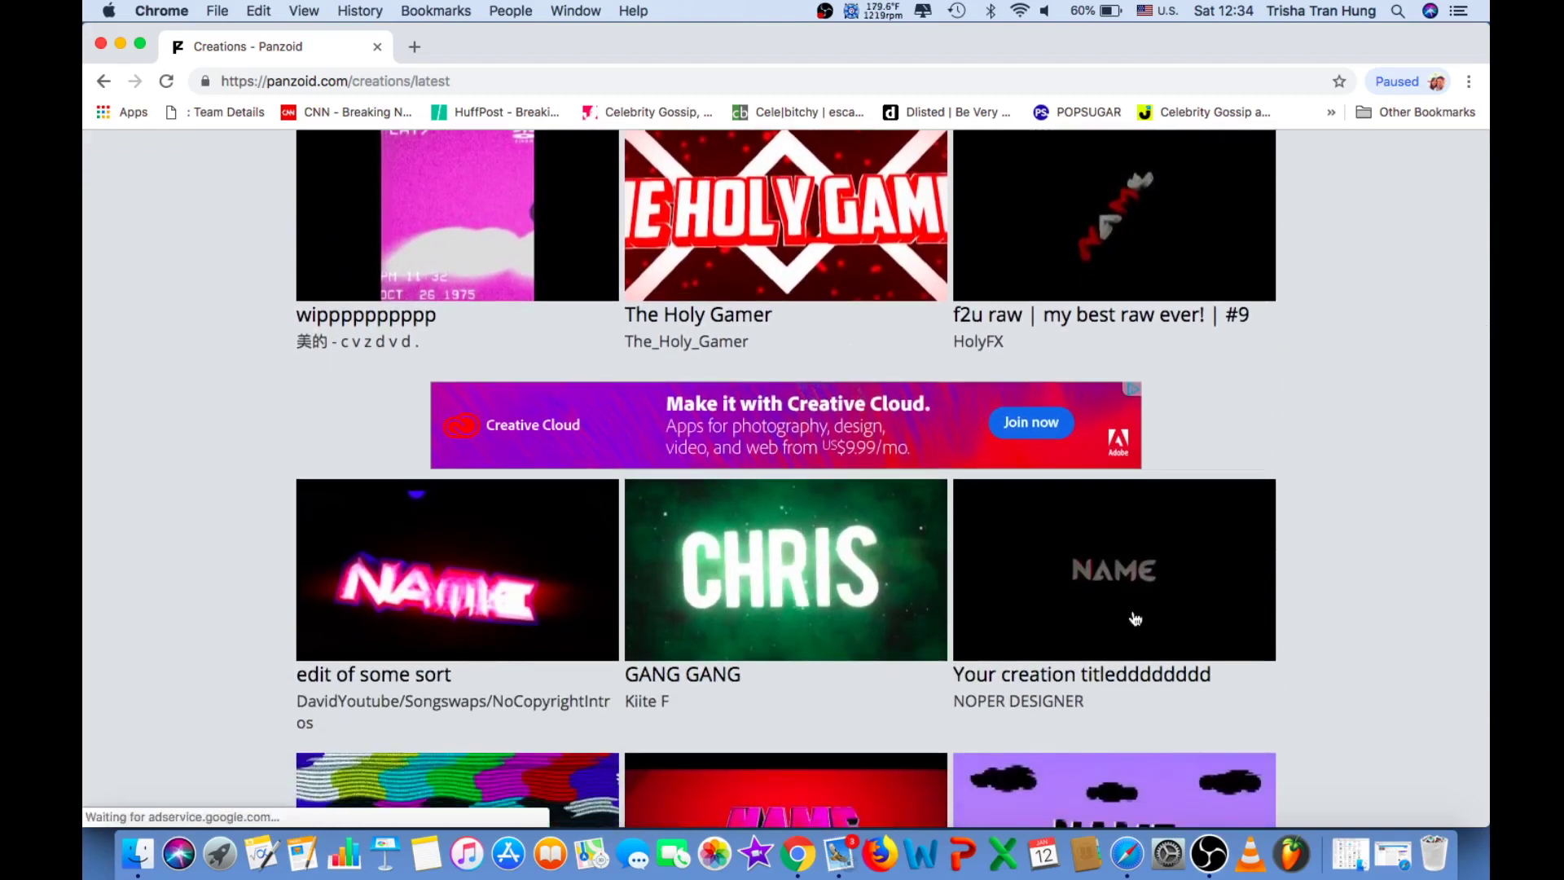
scroll(884, 623, down, 5)
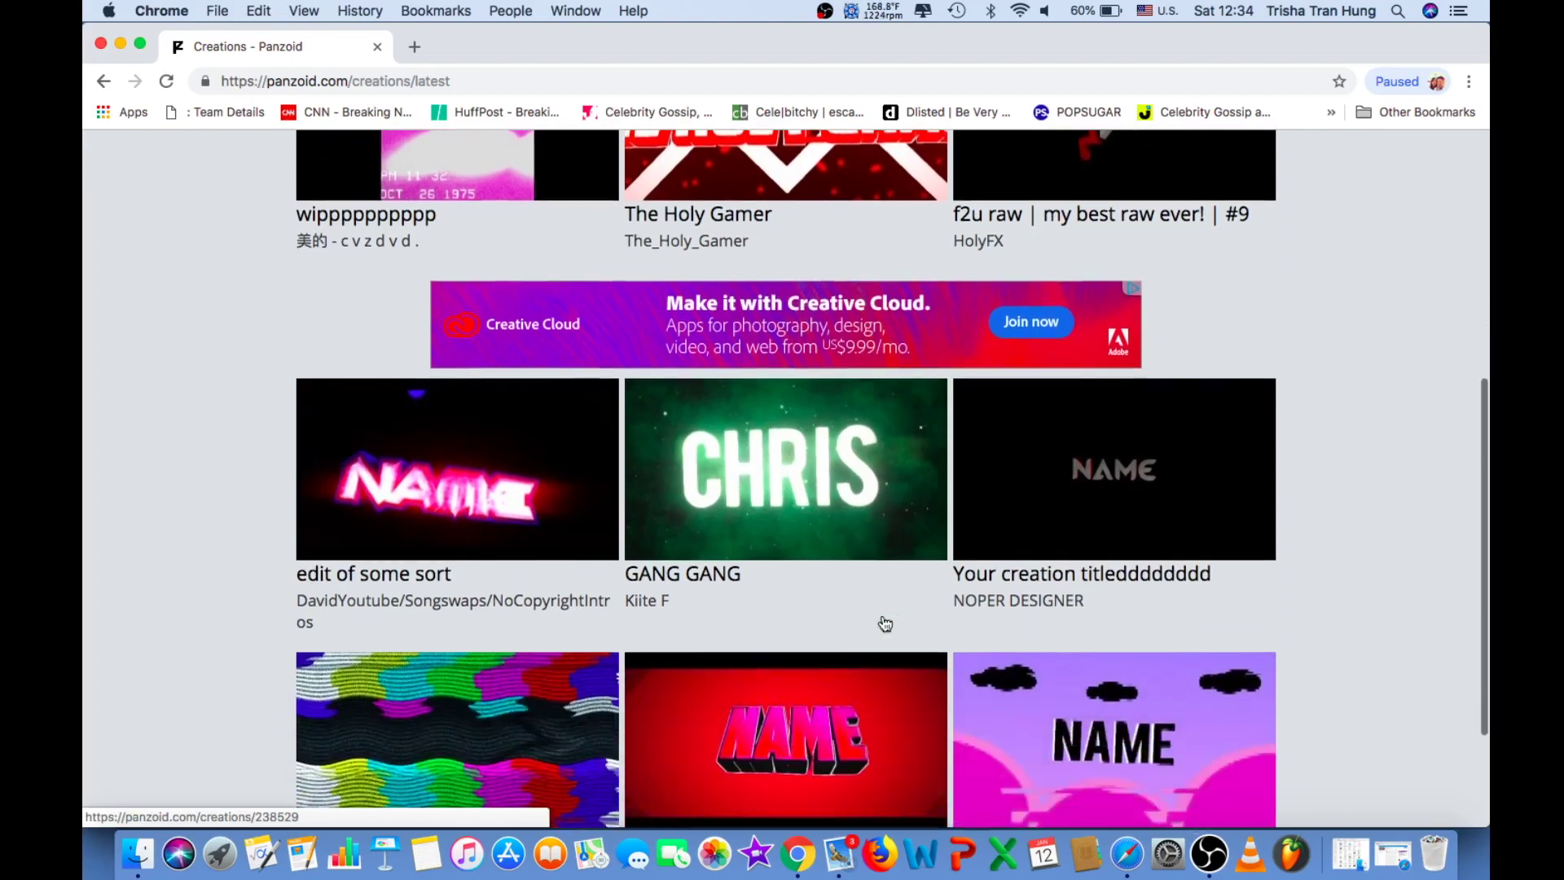
scroll(886, 623, down, 1)
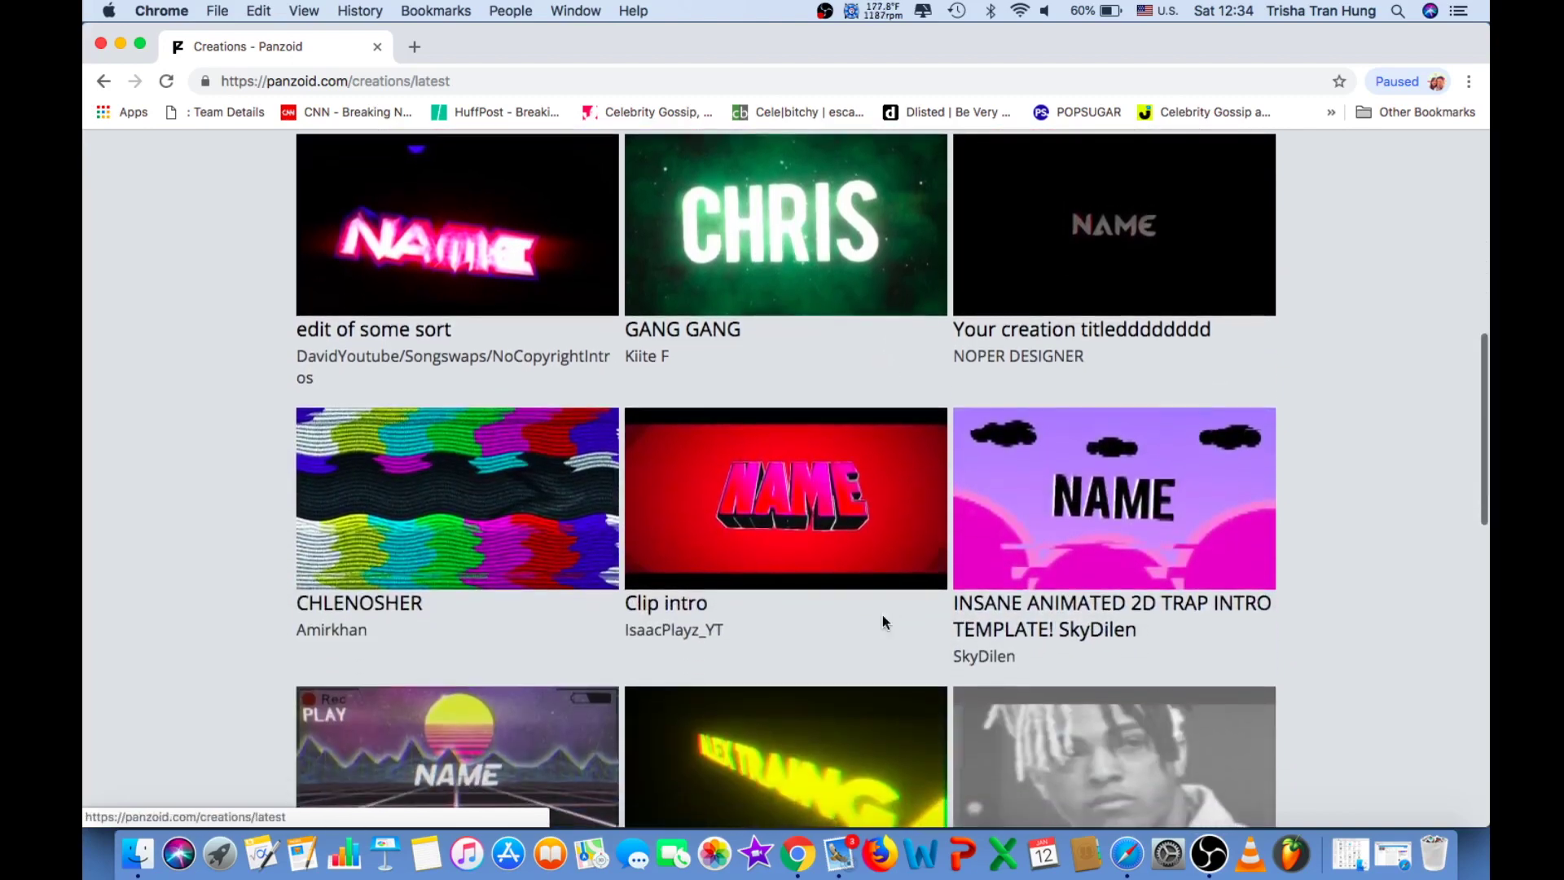
scroll(883, 618, down, 1)
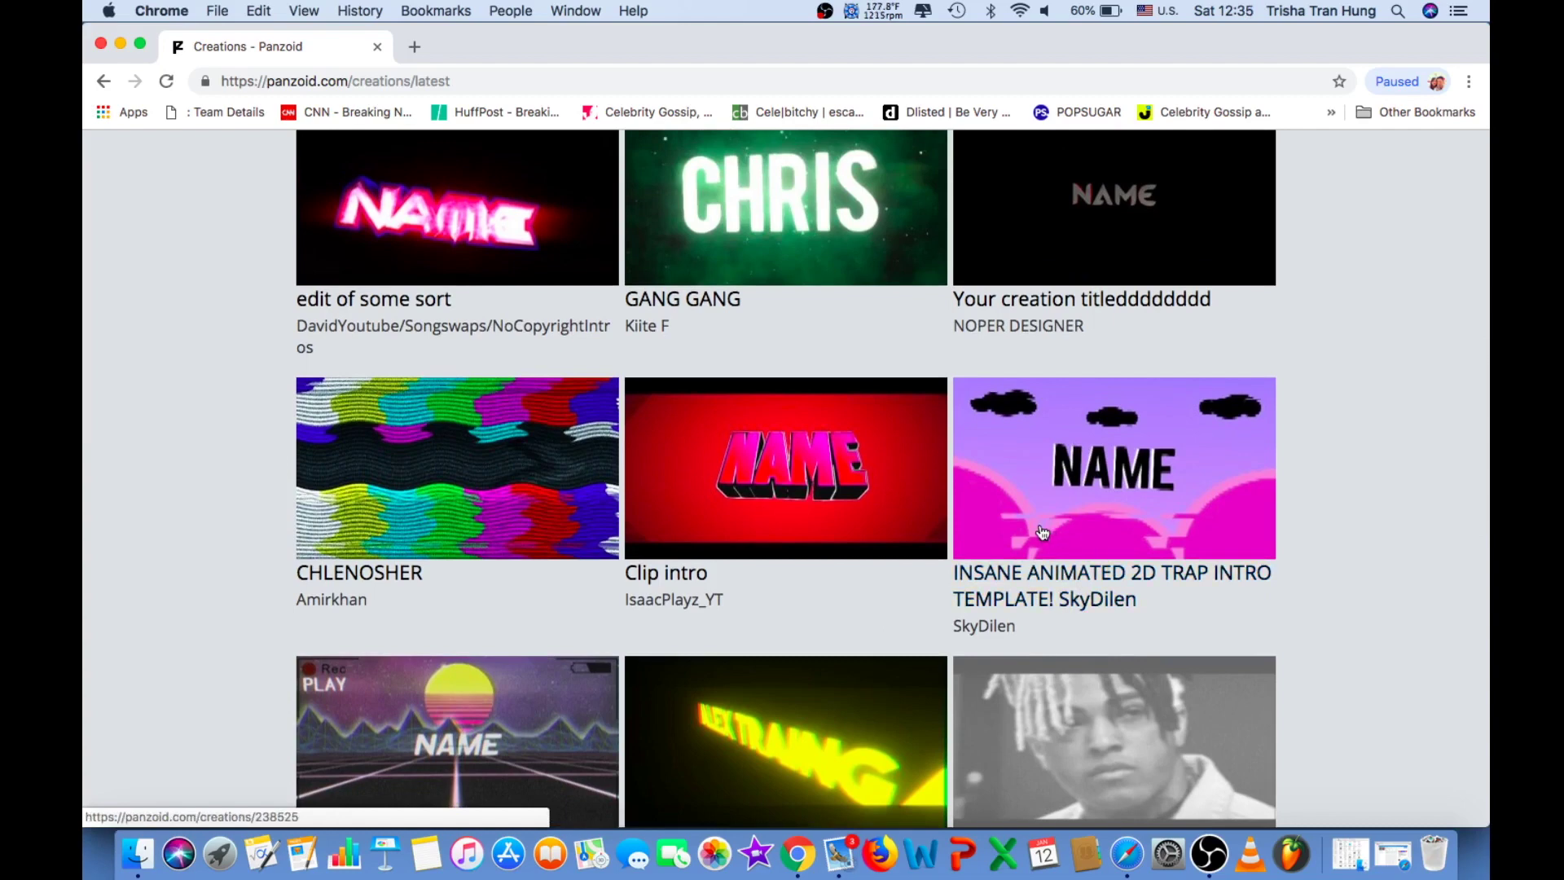
click(1016, 467)
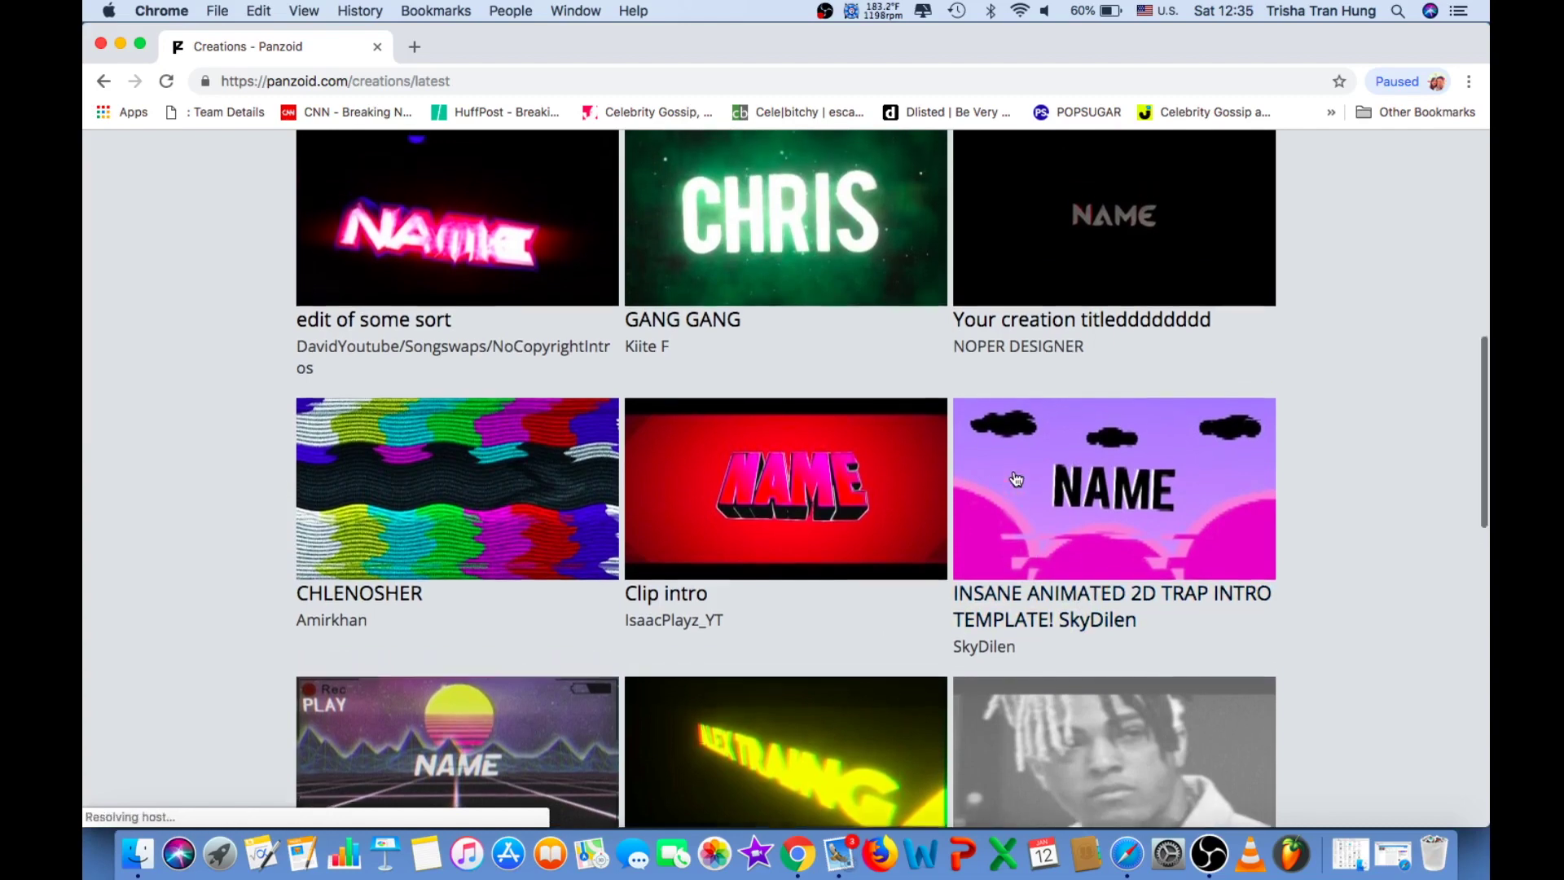
Open the creation "f2u raw | my best raw ever! | #9" in Clipmaker
scroll(1017, 478, up, 4)
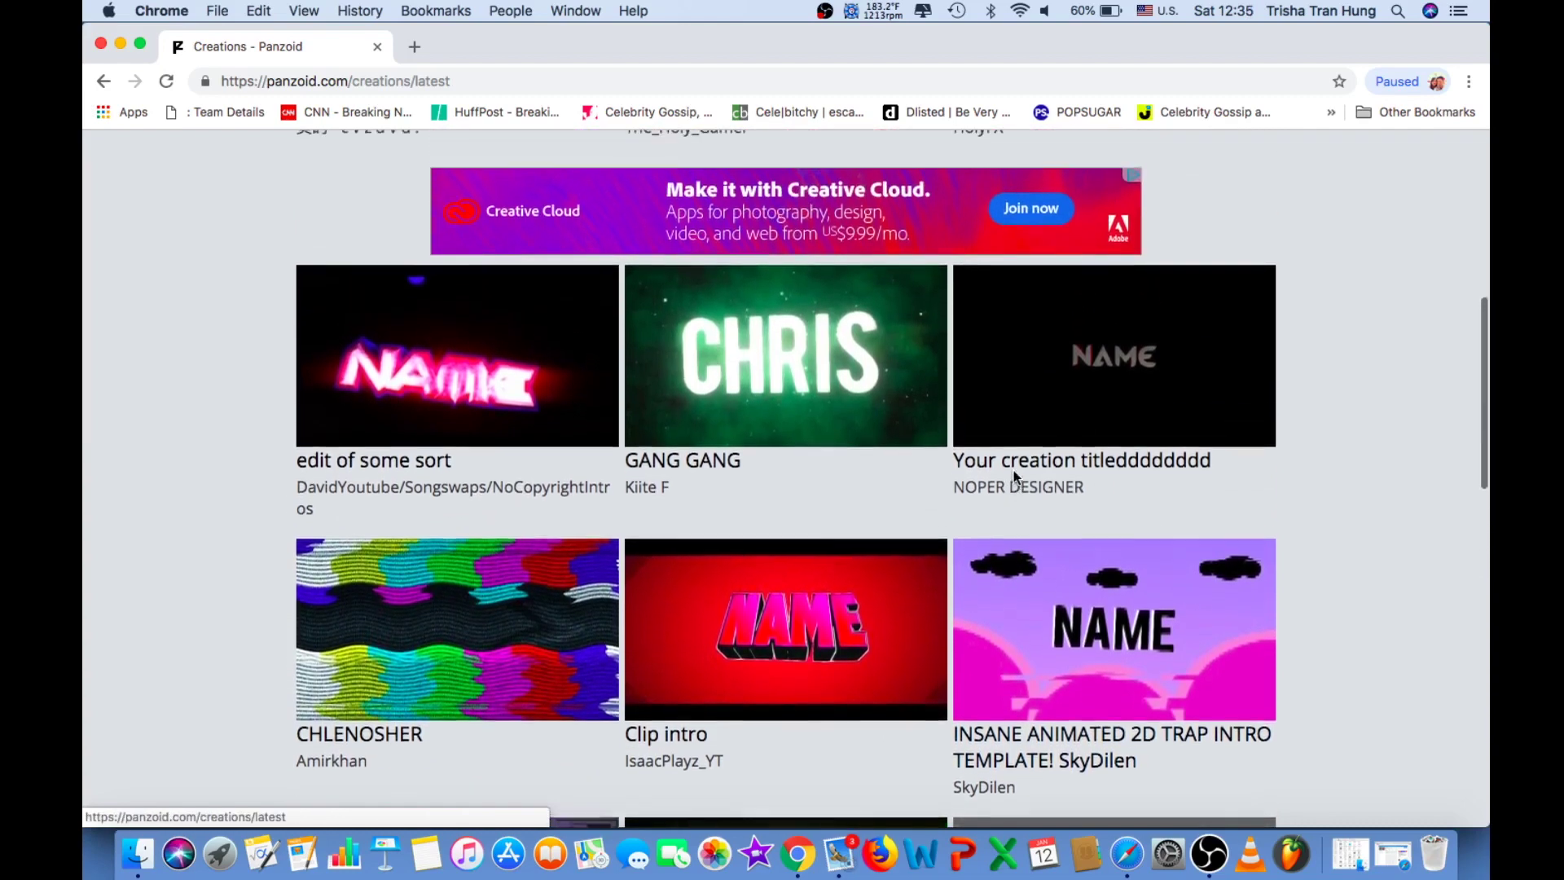
scroll(1016, 479, up, 1)
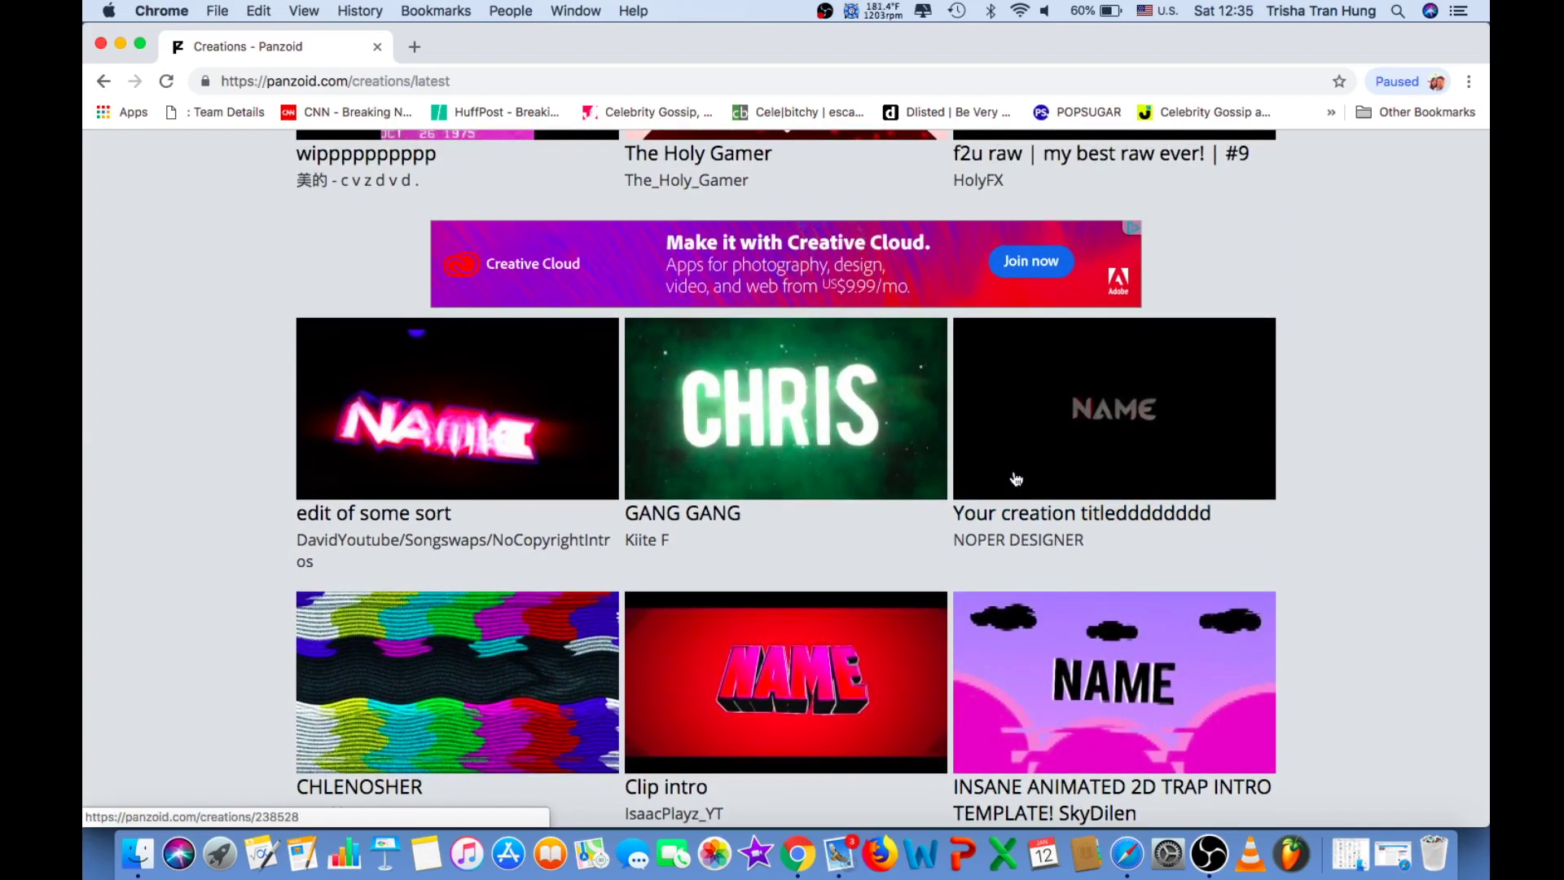
scroll(1033, 460, up, 15)
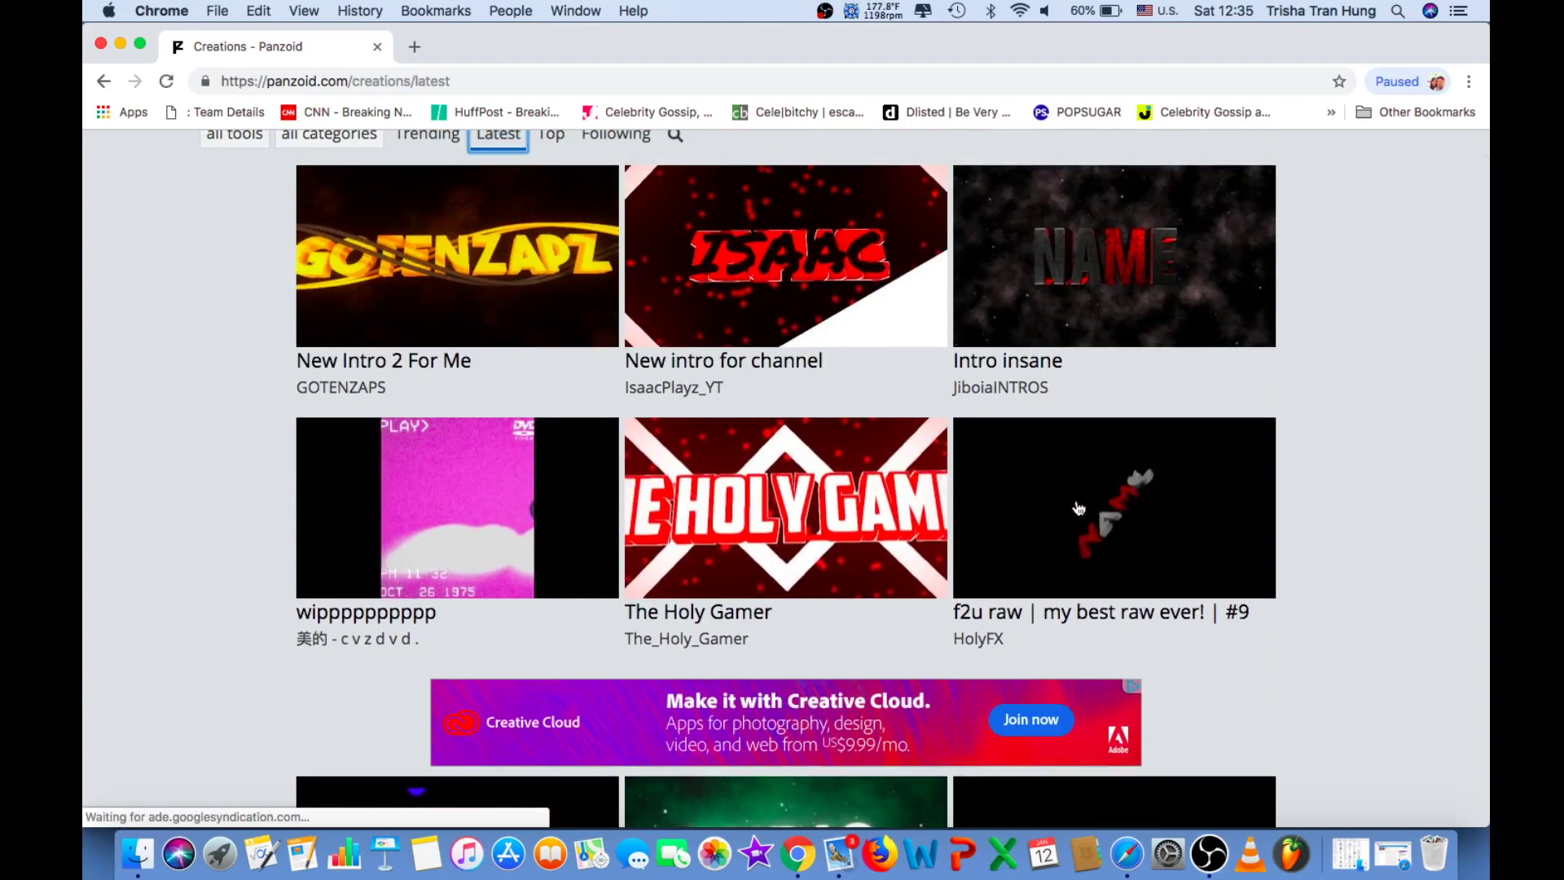
click(1118, 505)
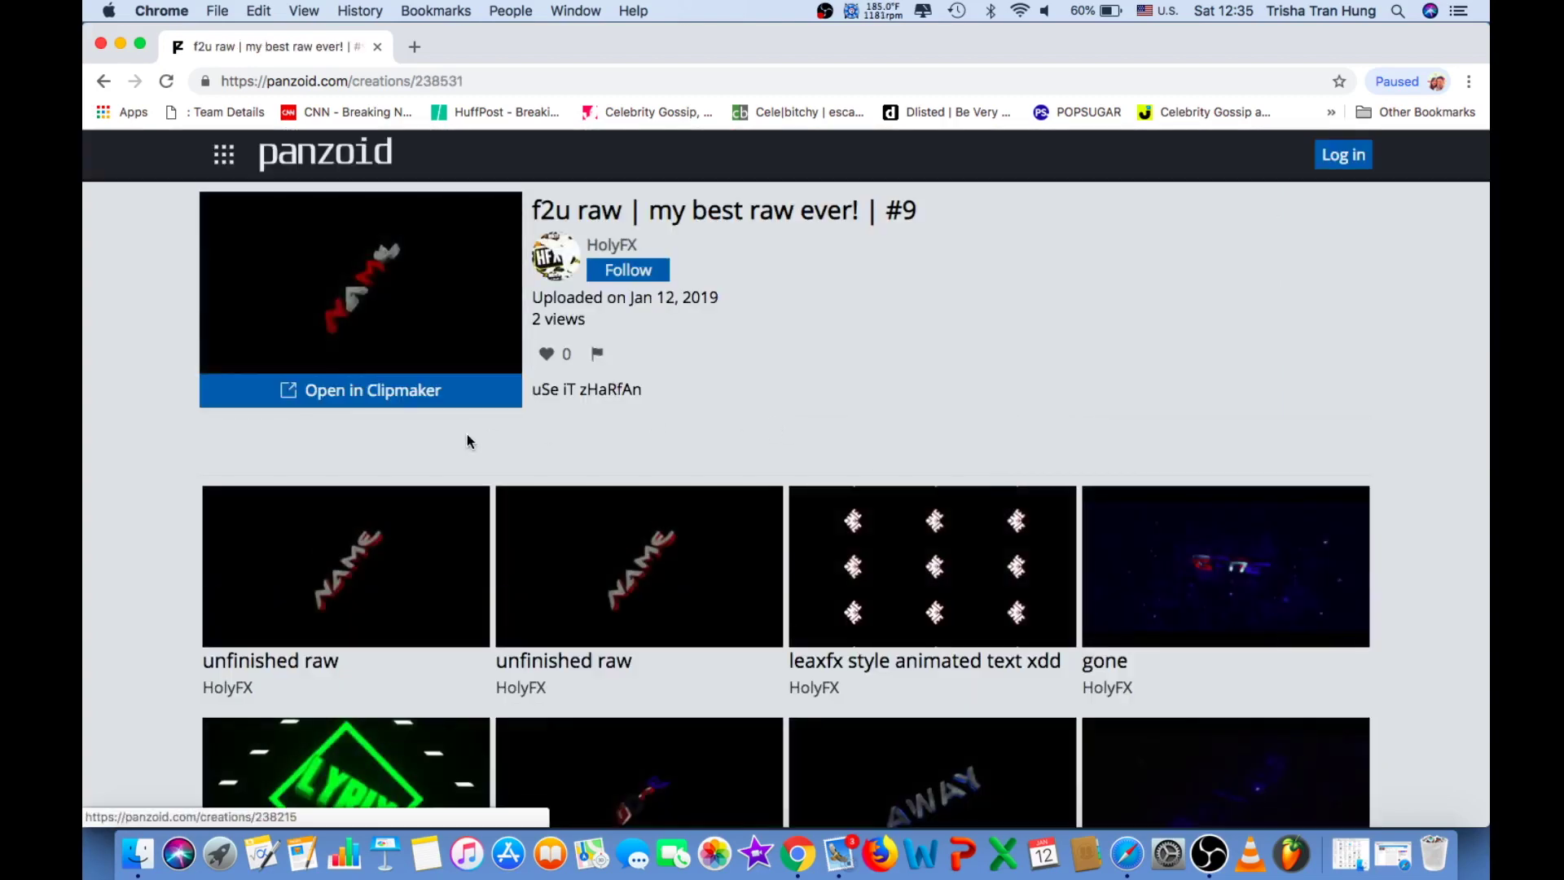
click(394, 403)
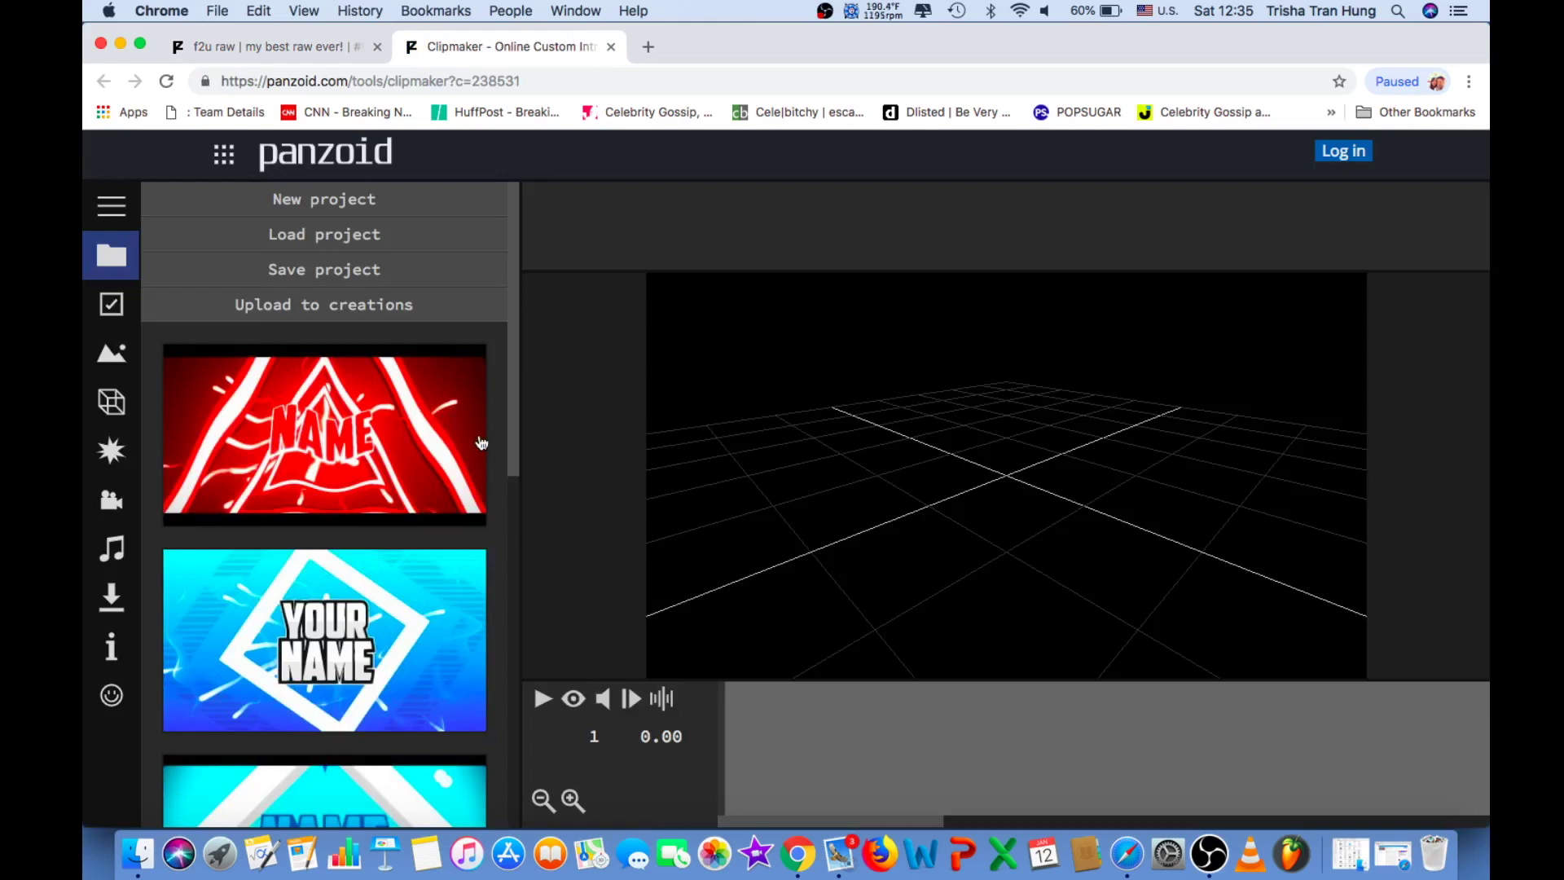
Turn on the rendered preview and the sound, play the intro, and pause it near its end
click(573, 700)
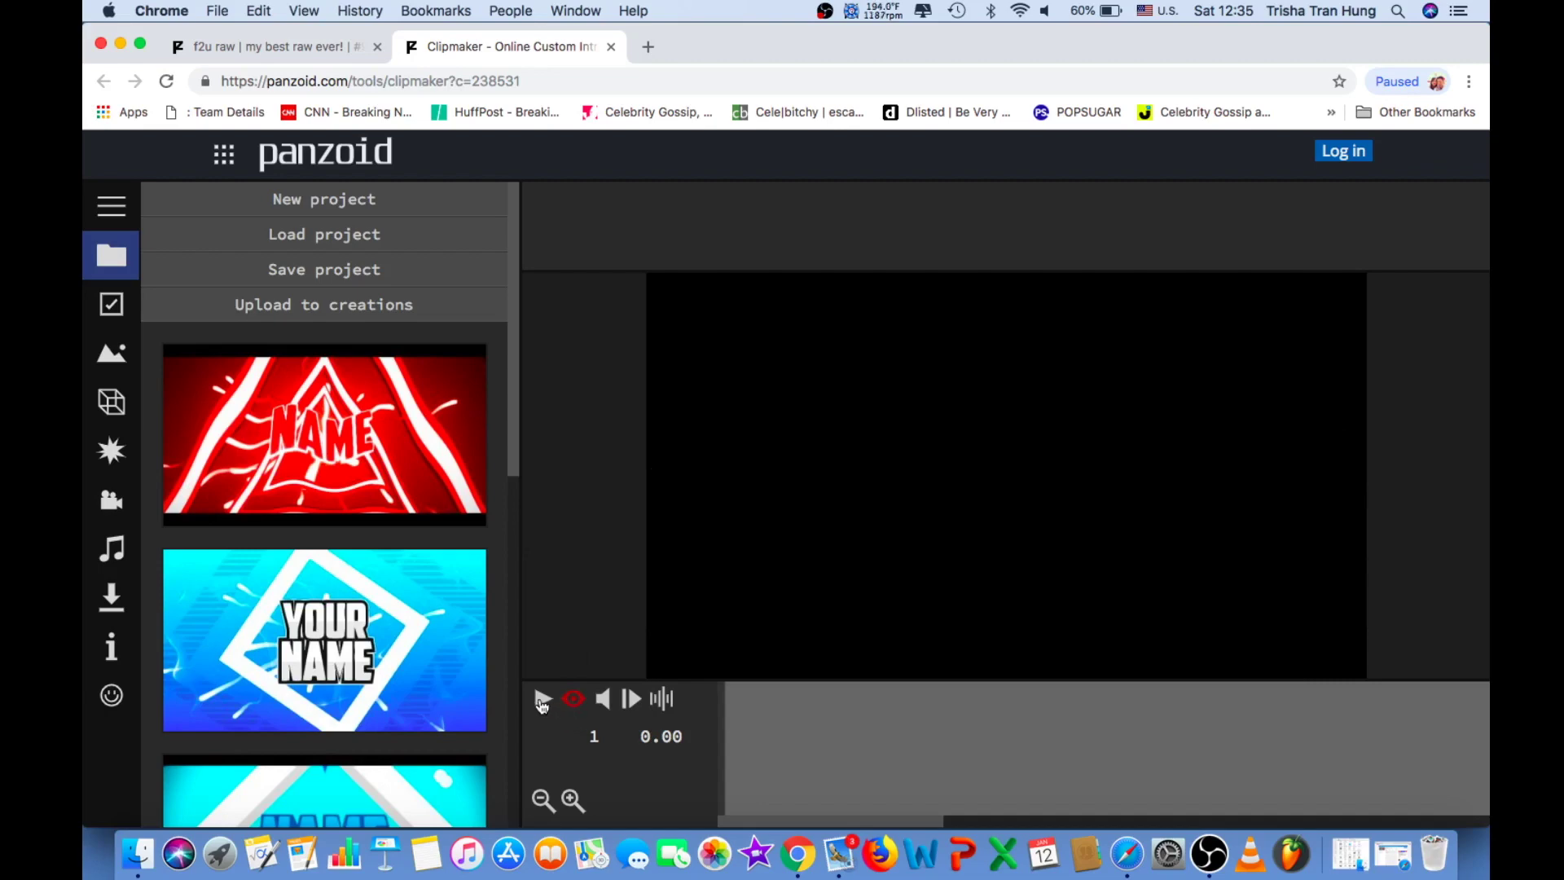
click(602, 700)
click(543, 701)
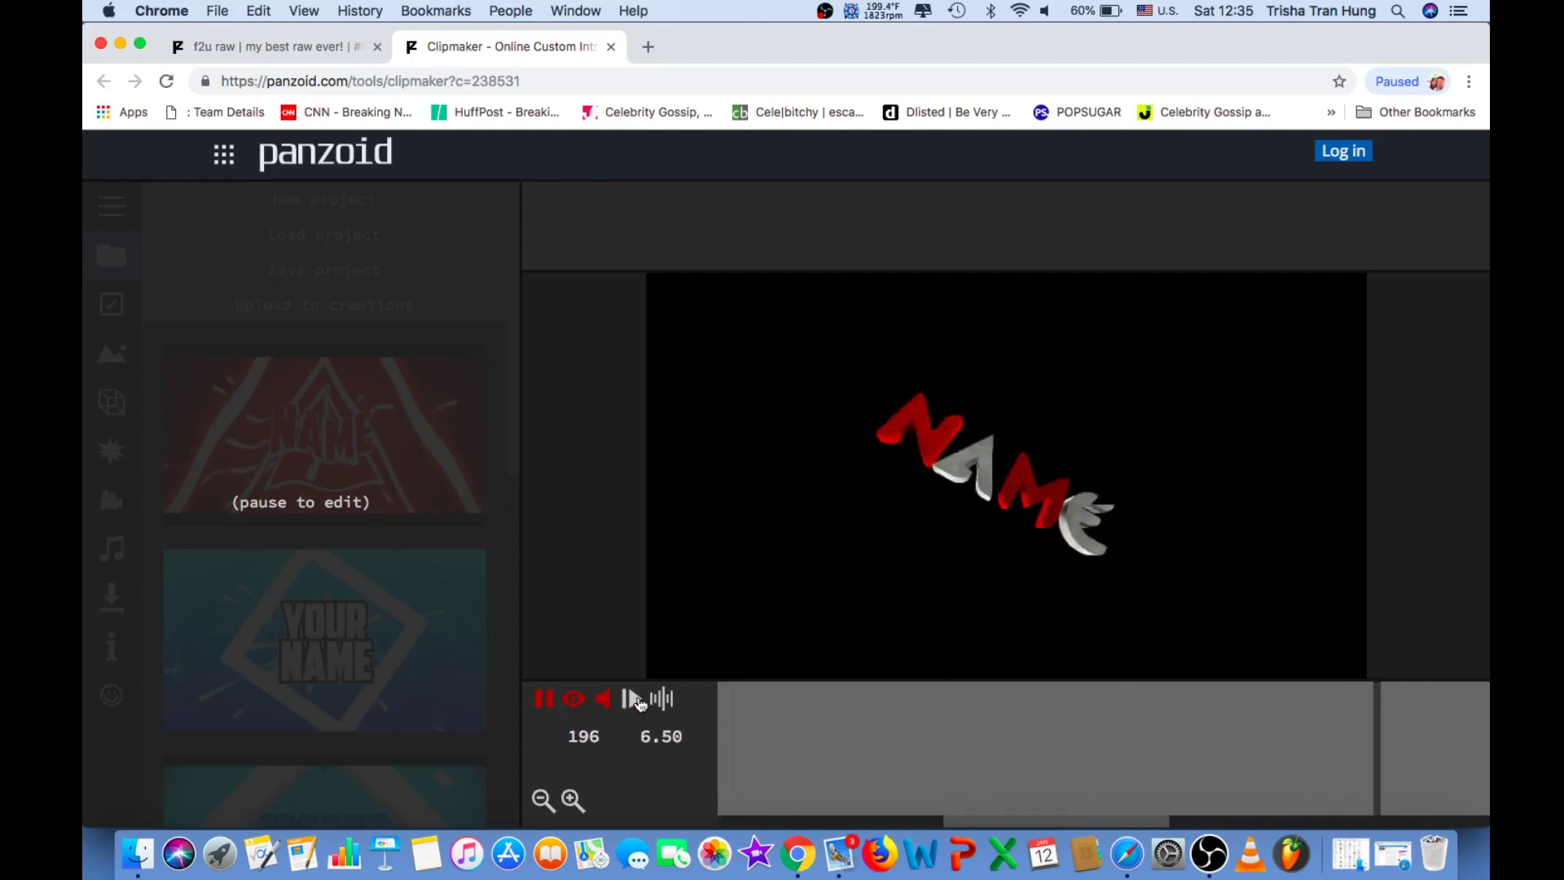
click(543, 699)
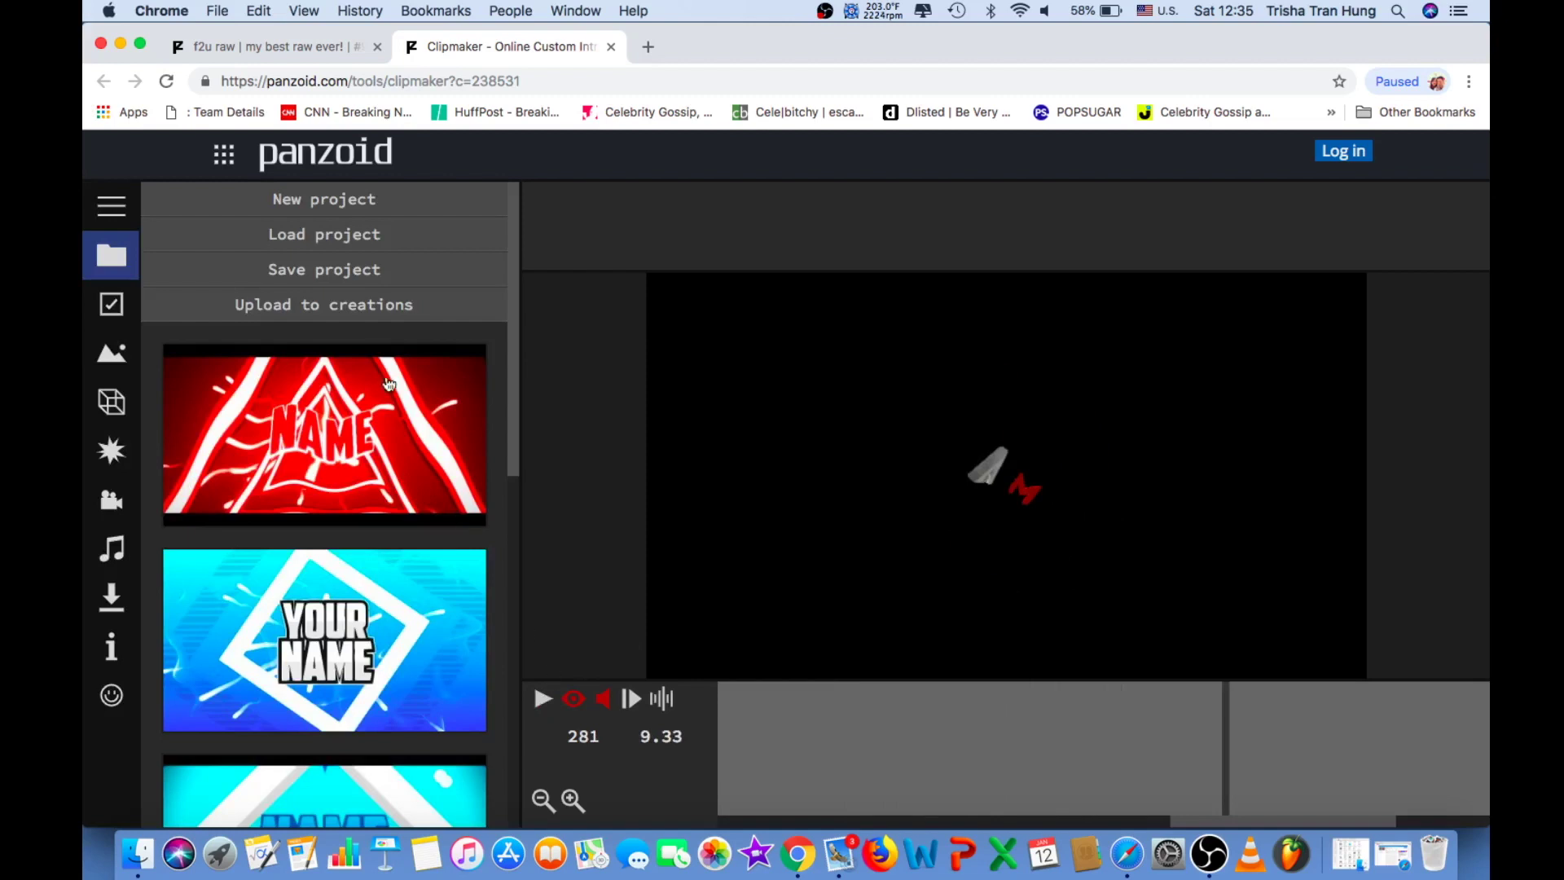
Set the video length to 9 seconds in the basic settings and briefly play the clip to check it
click(112, 306)
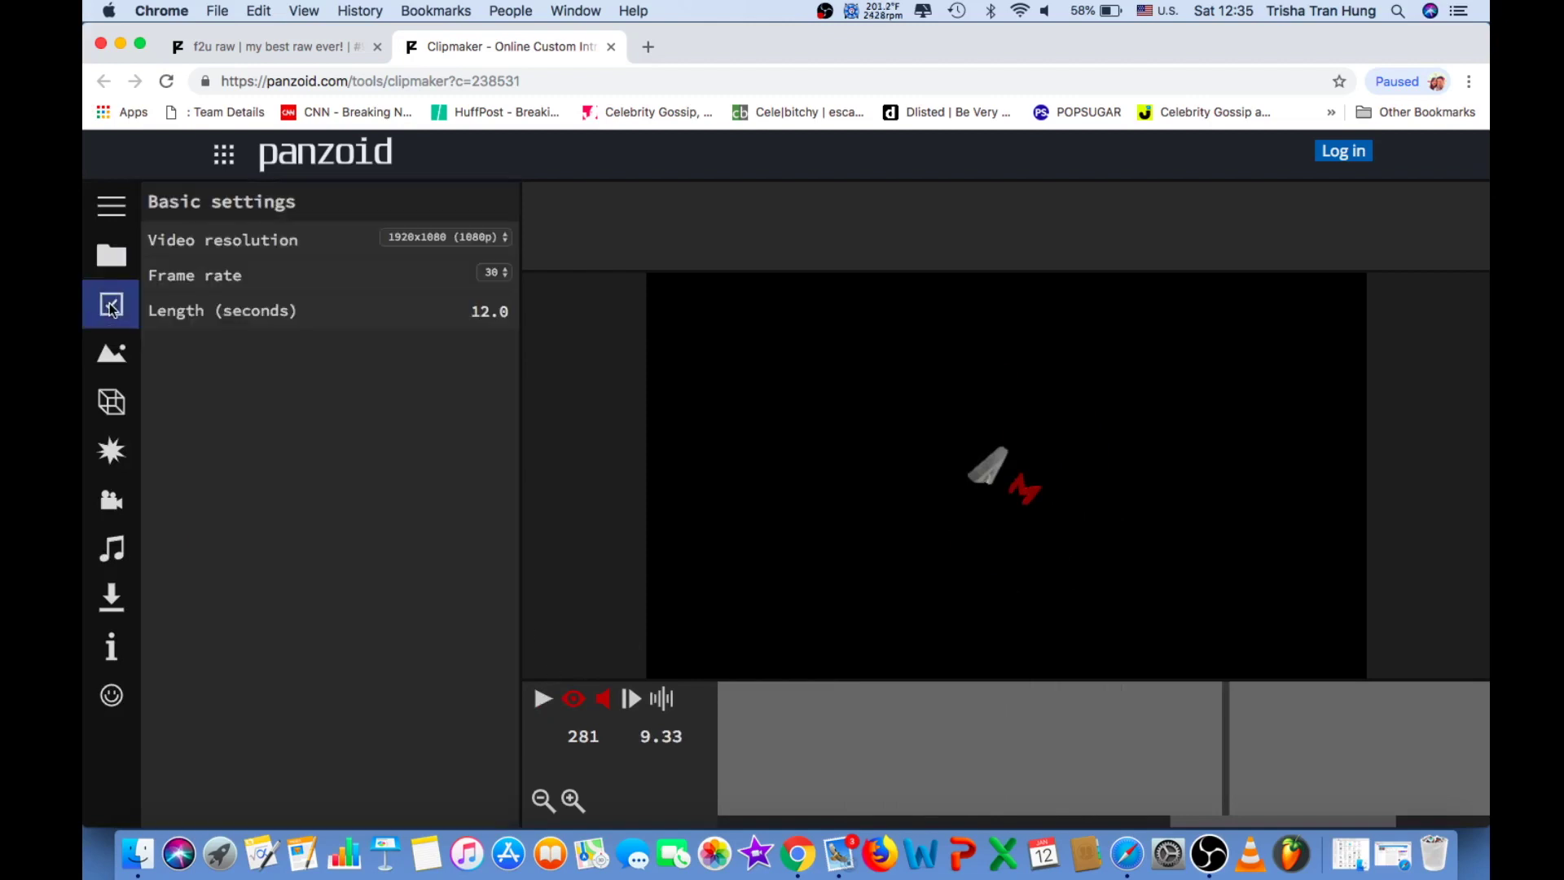
click(505, 277)
click(404, 314)
click(480, 313)
text(9)
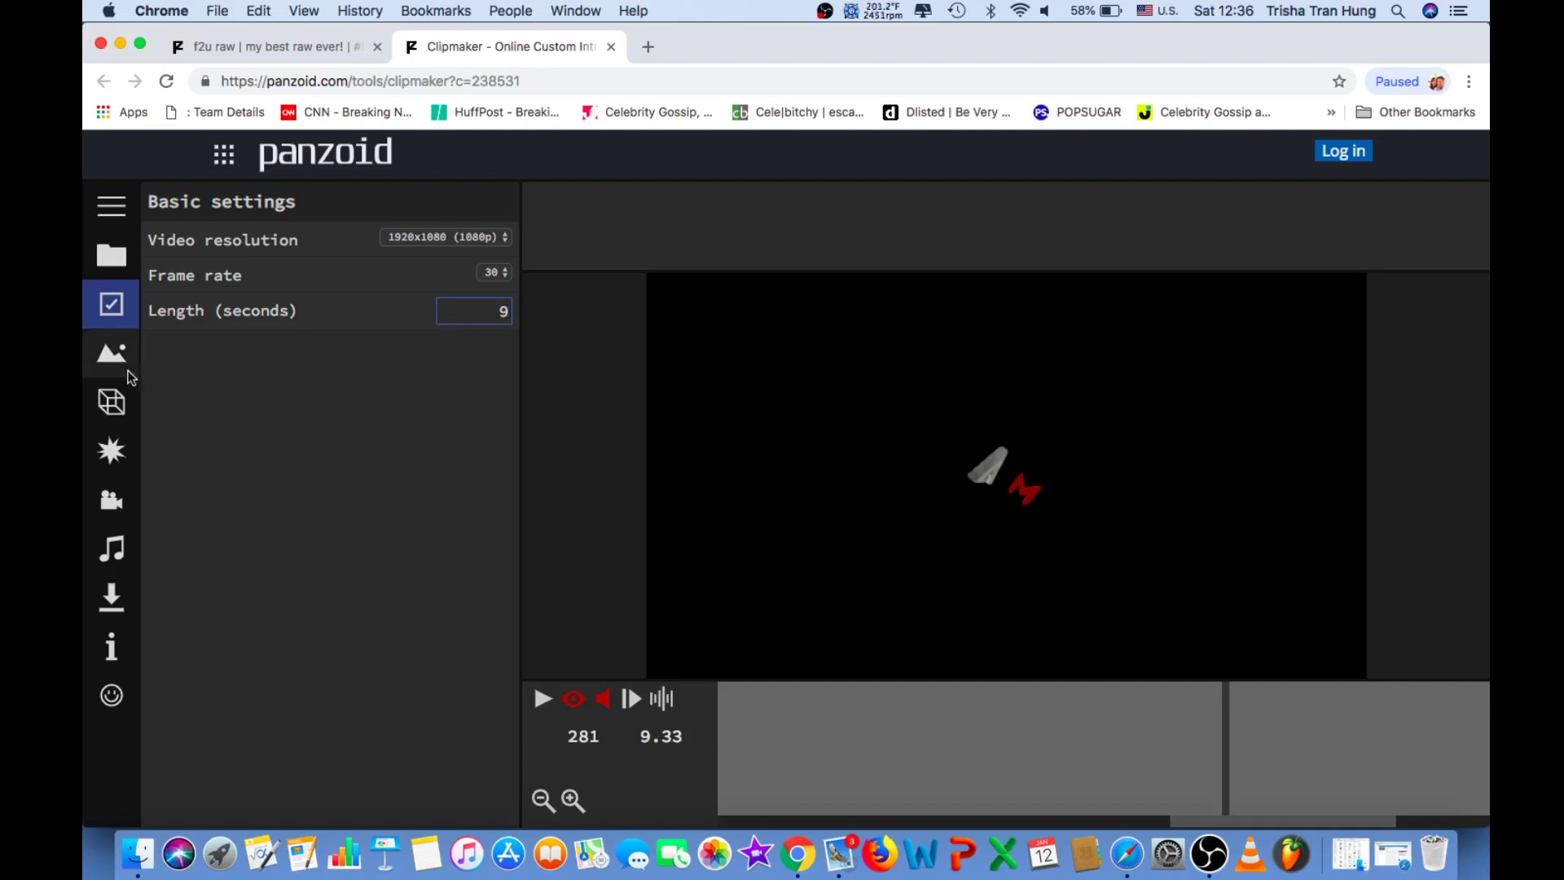
click(540, 699)
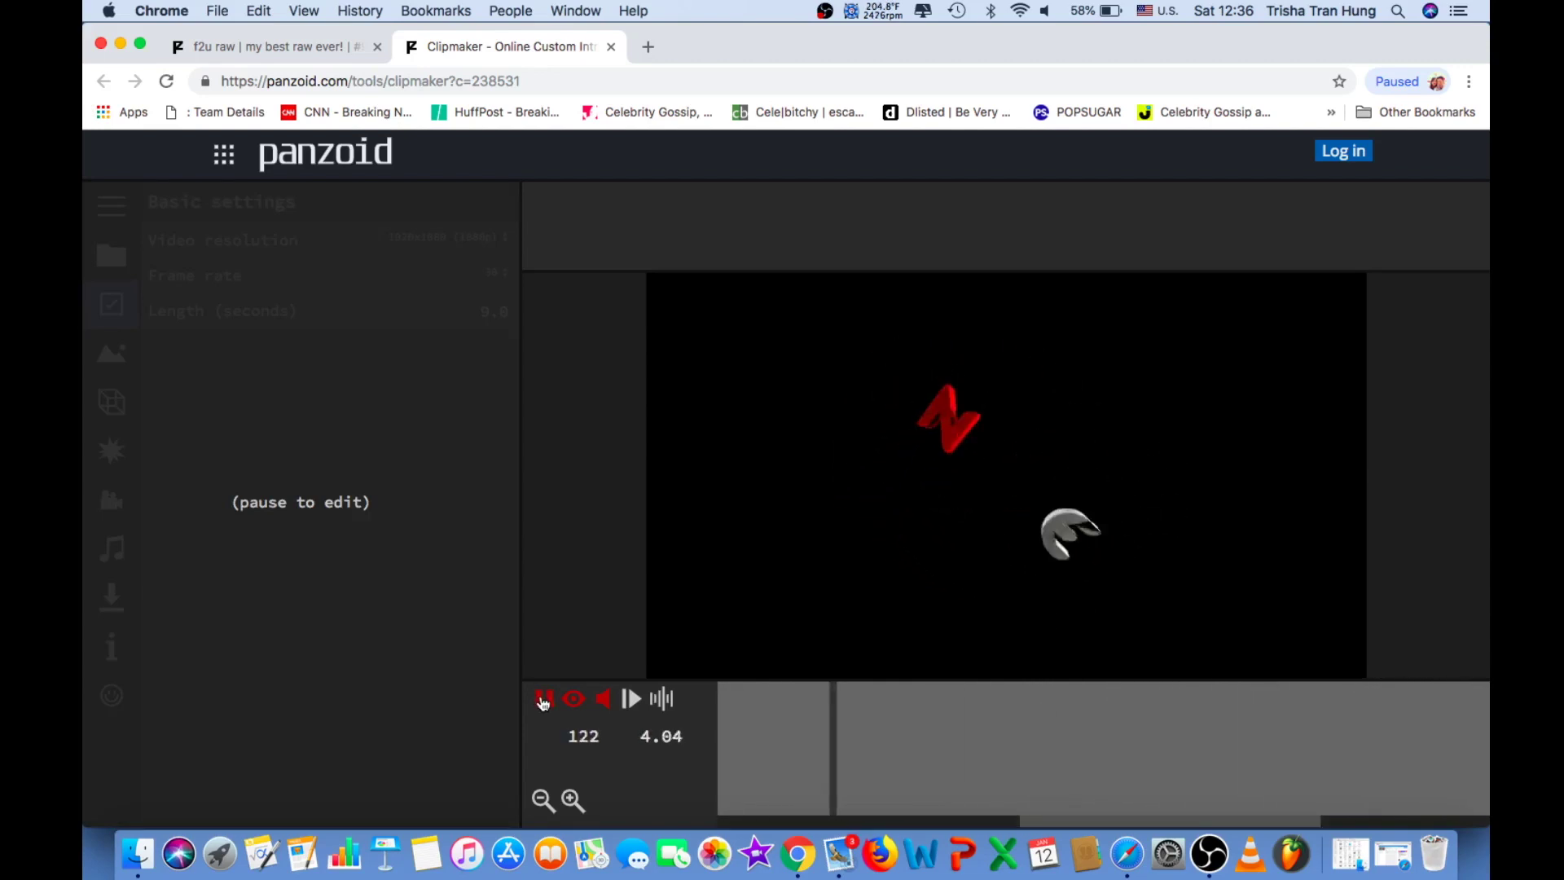
click(541, 701)
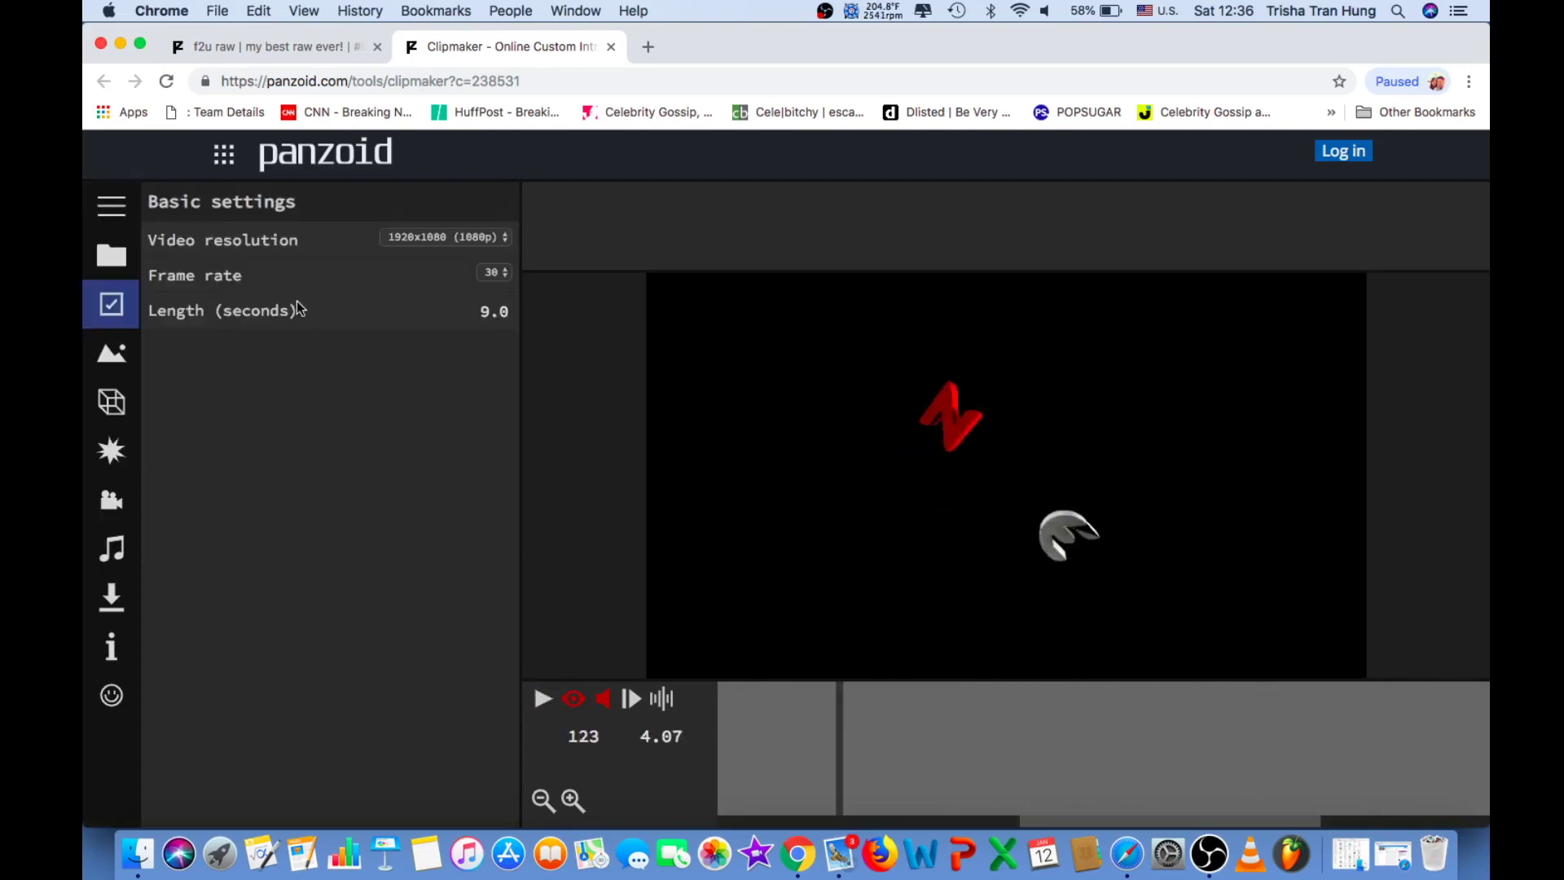
Look through the template's object list to locate the groups and 3D texts that hold the name letters
click(111, 405)
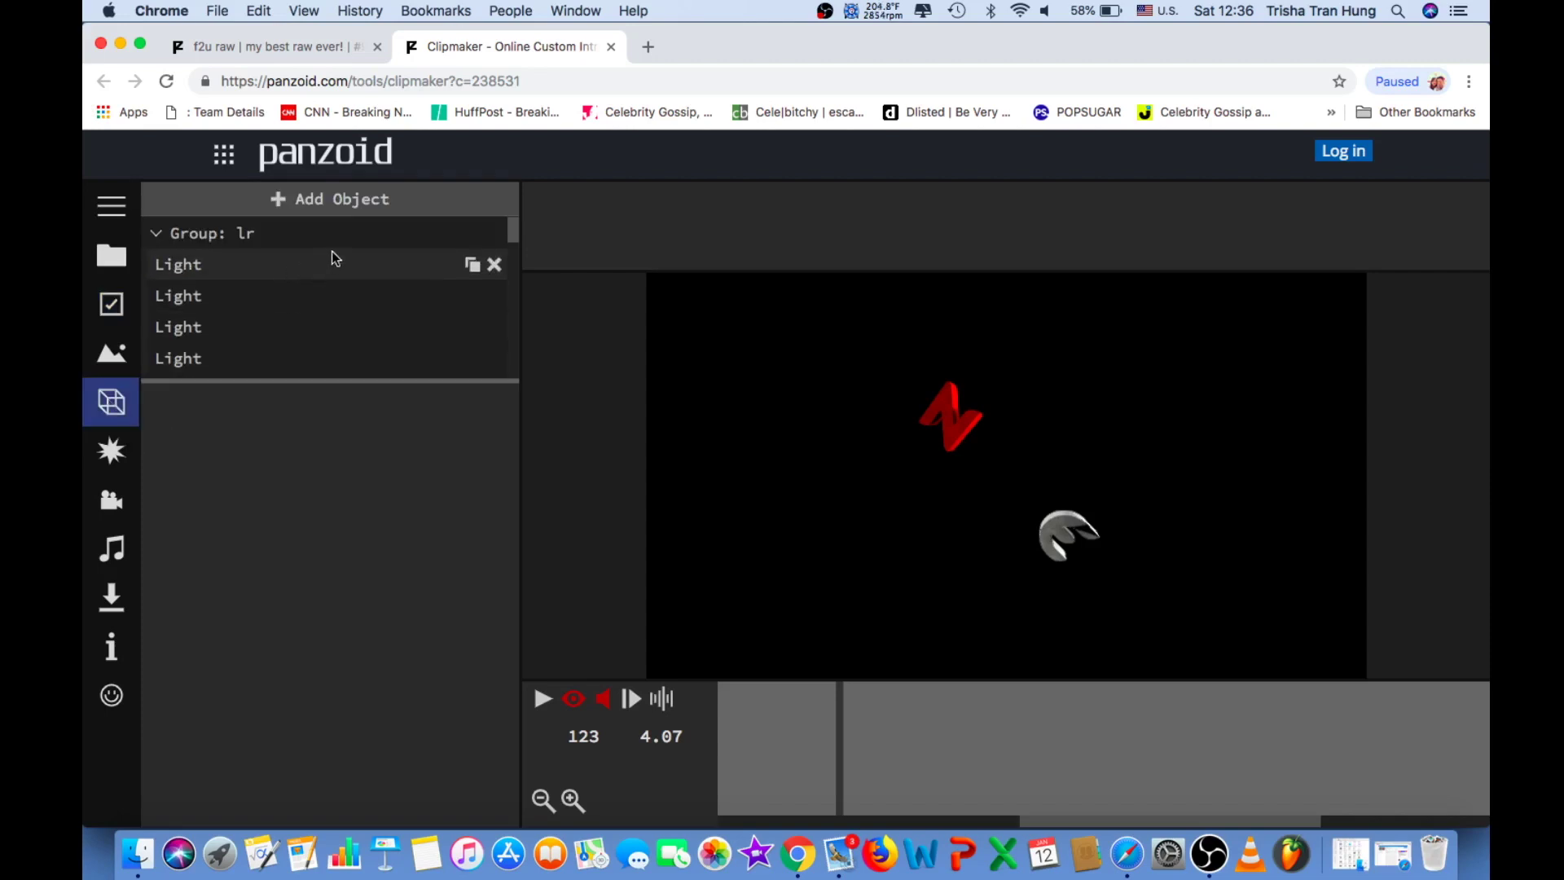
scroll(339, 256, down, 4)
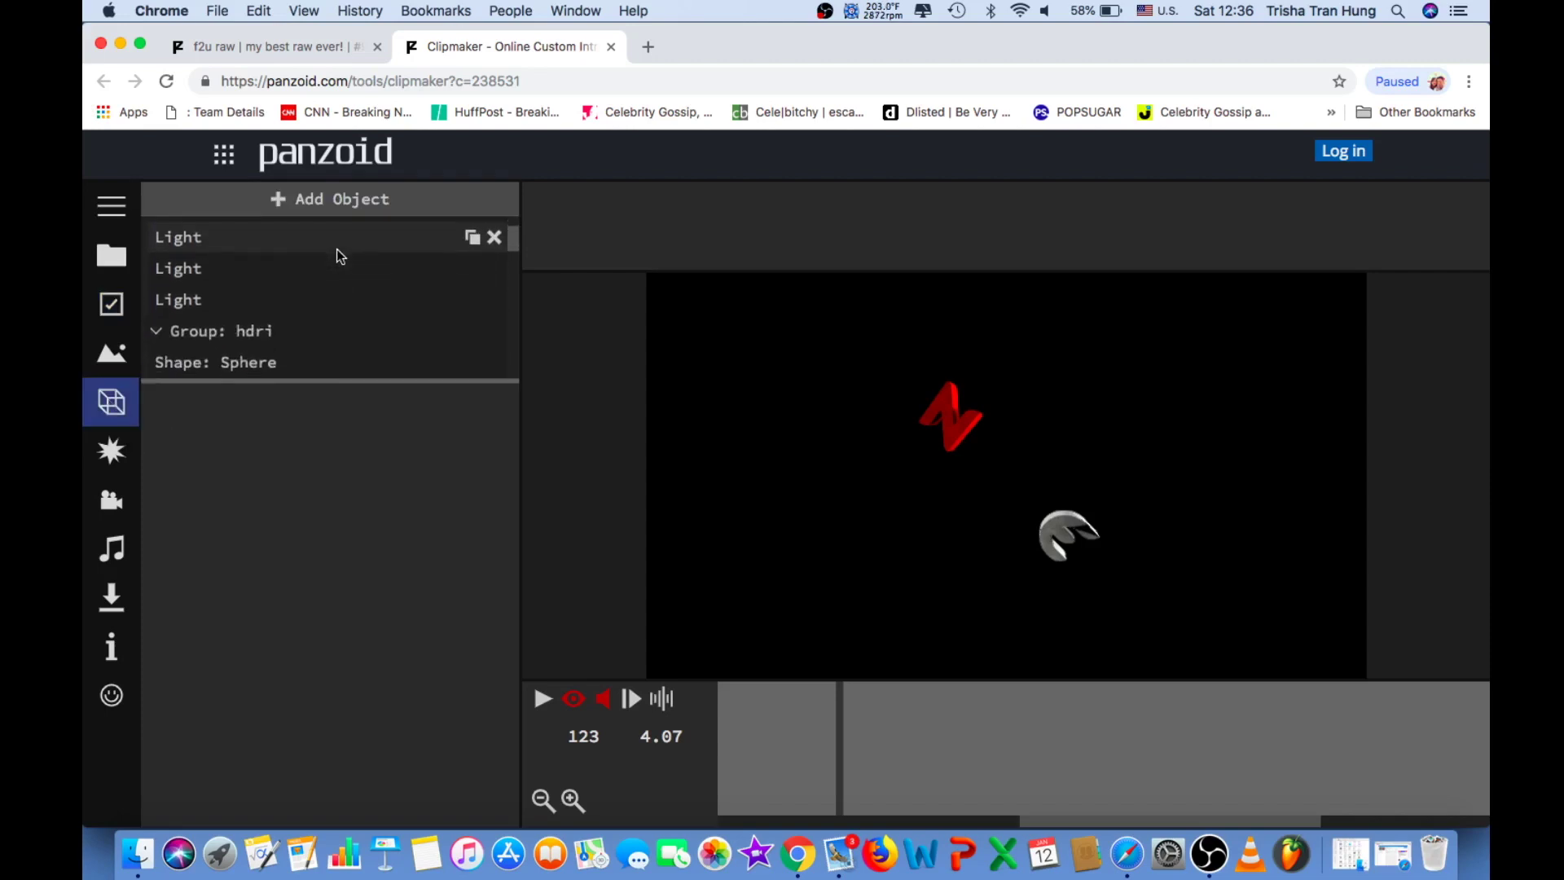
scroll(339, 255, down, 6)
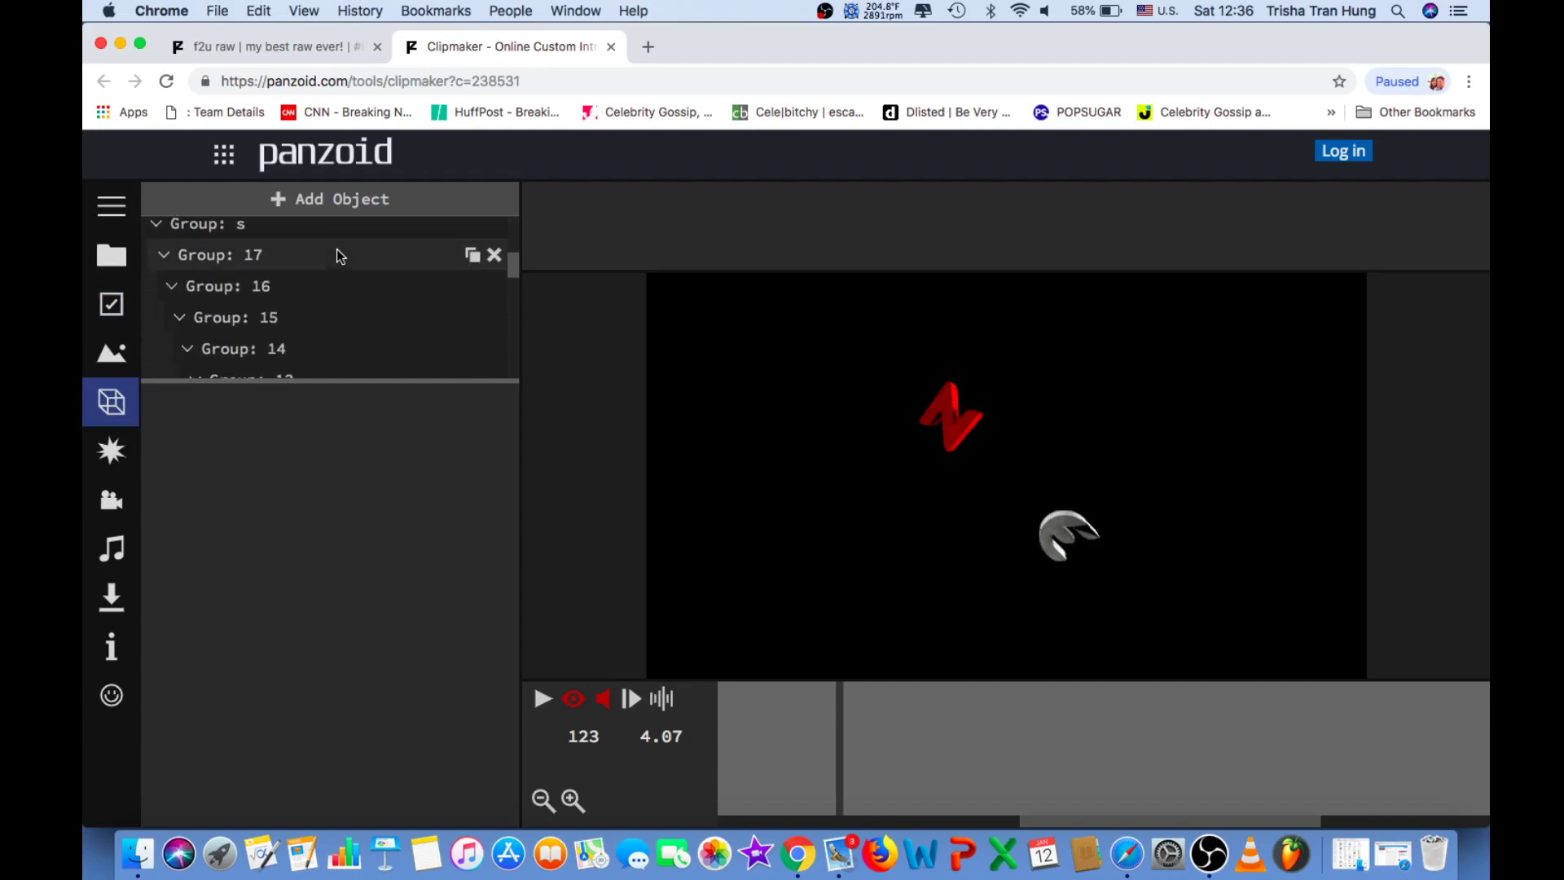
scroll(339, 256, down, 8)
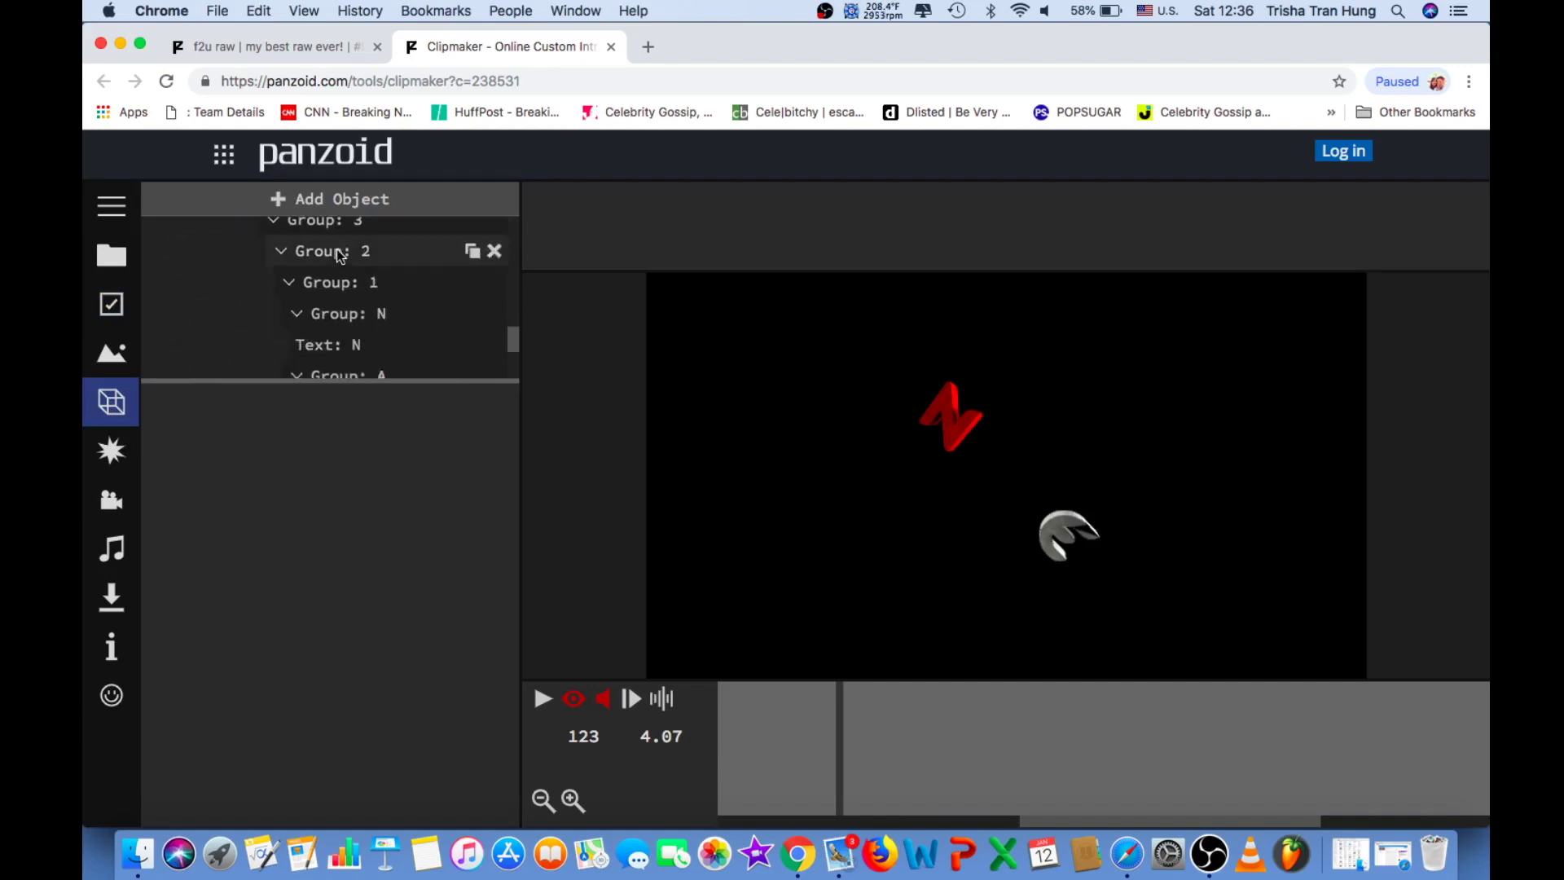
scroll(335, 248, up, 2)
scroll(335, 248, down, 1)
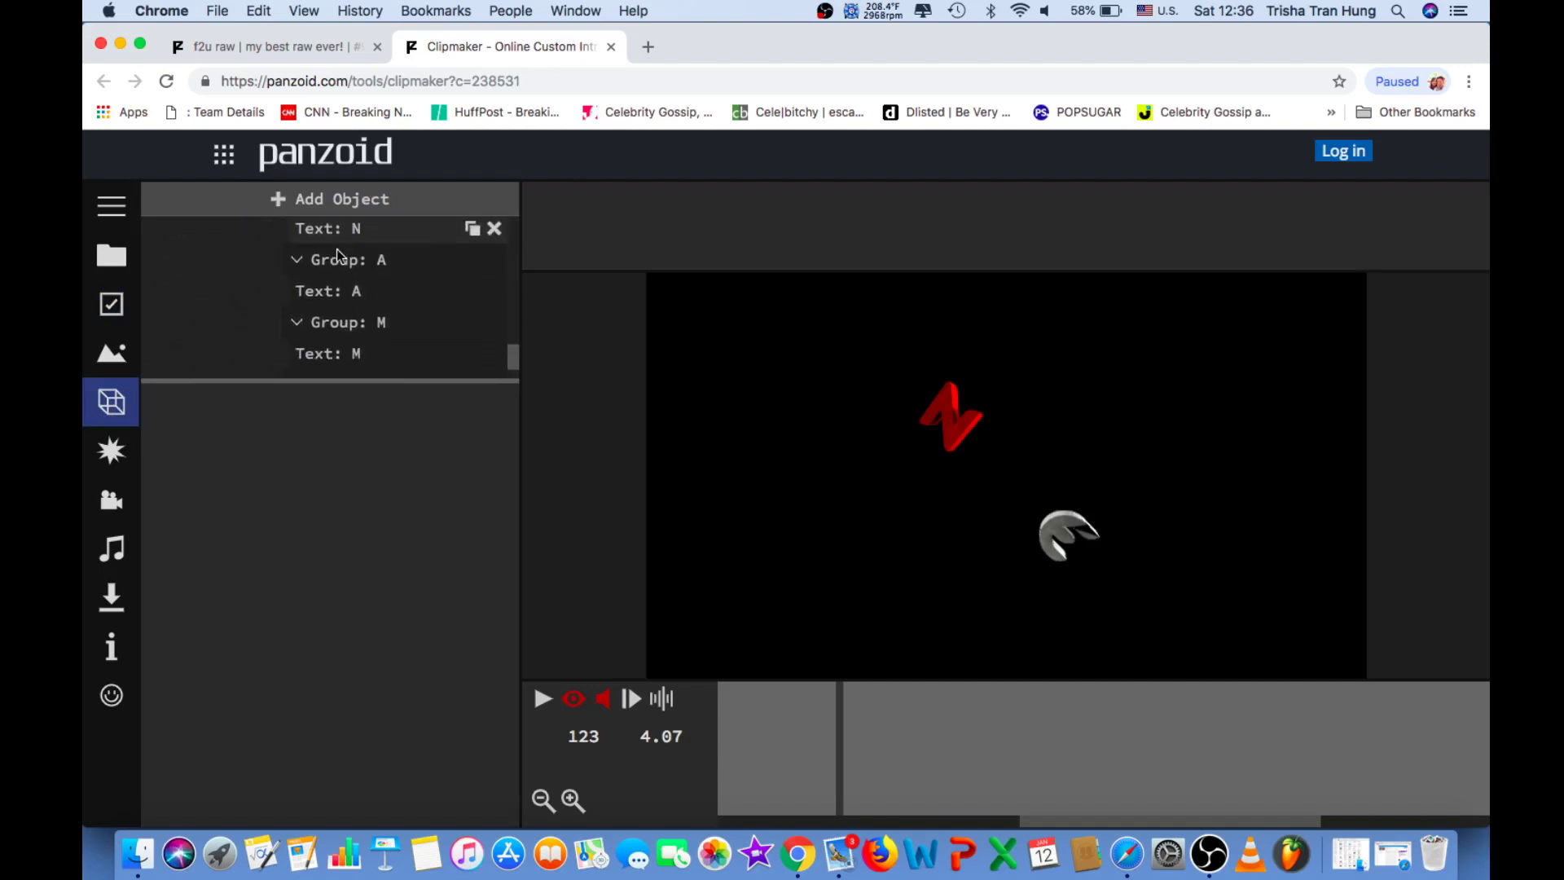
scroll(337, 256, down, 1)
scroll(337, 256, up, 2)
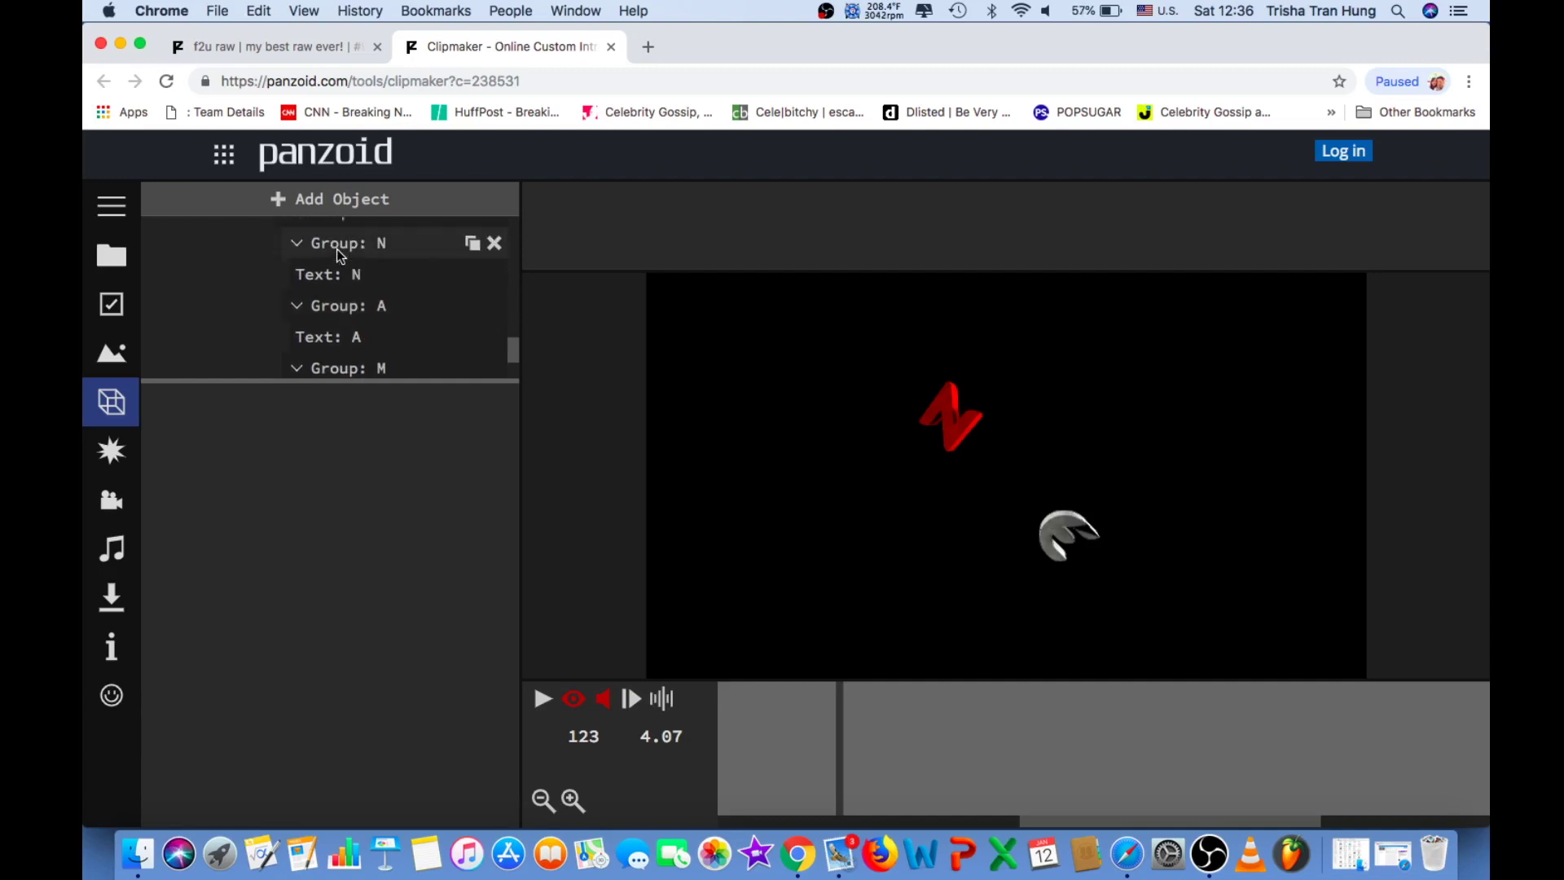
scroll(336, 248, up, 2)
scroll(335, 247, down, 1)
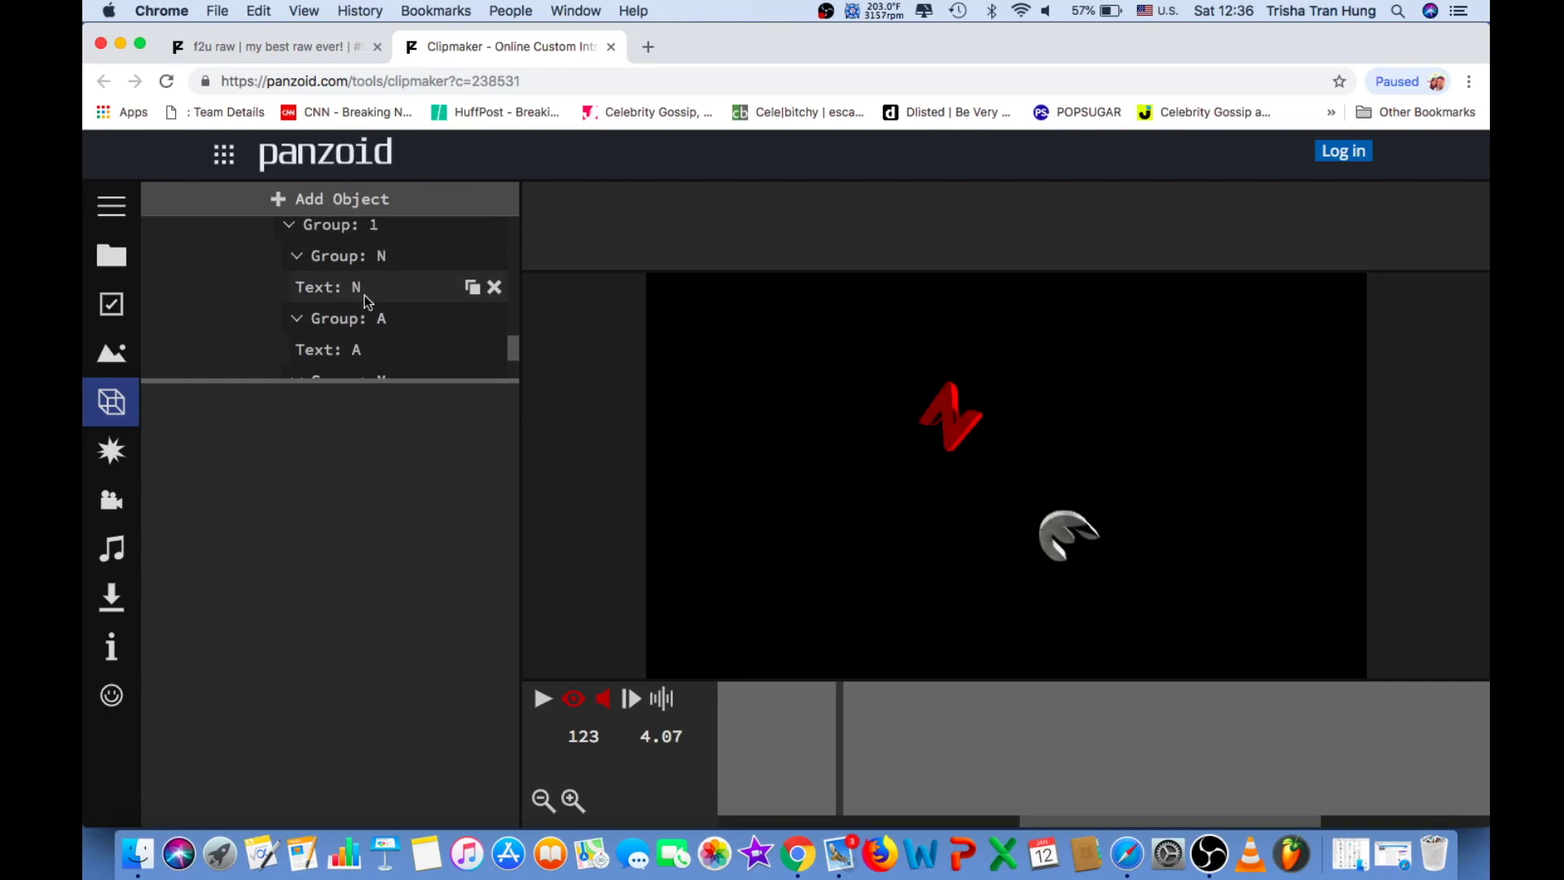
scroll(364, 340, down, 2)
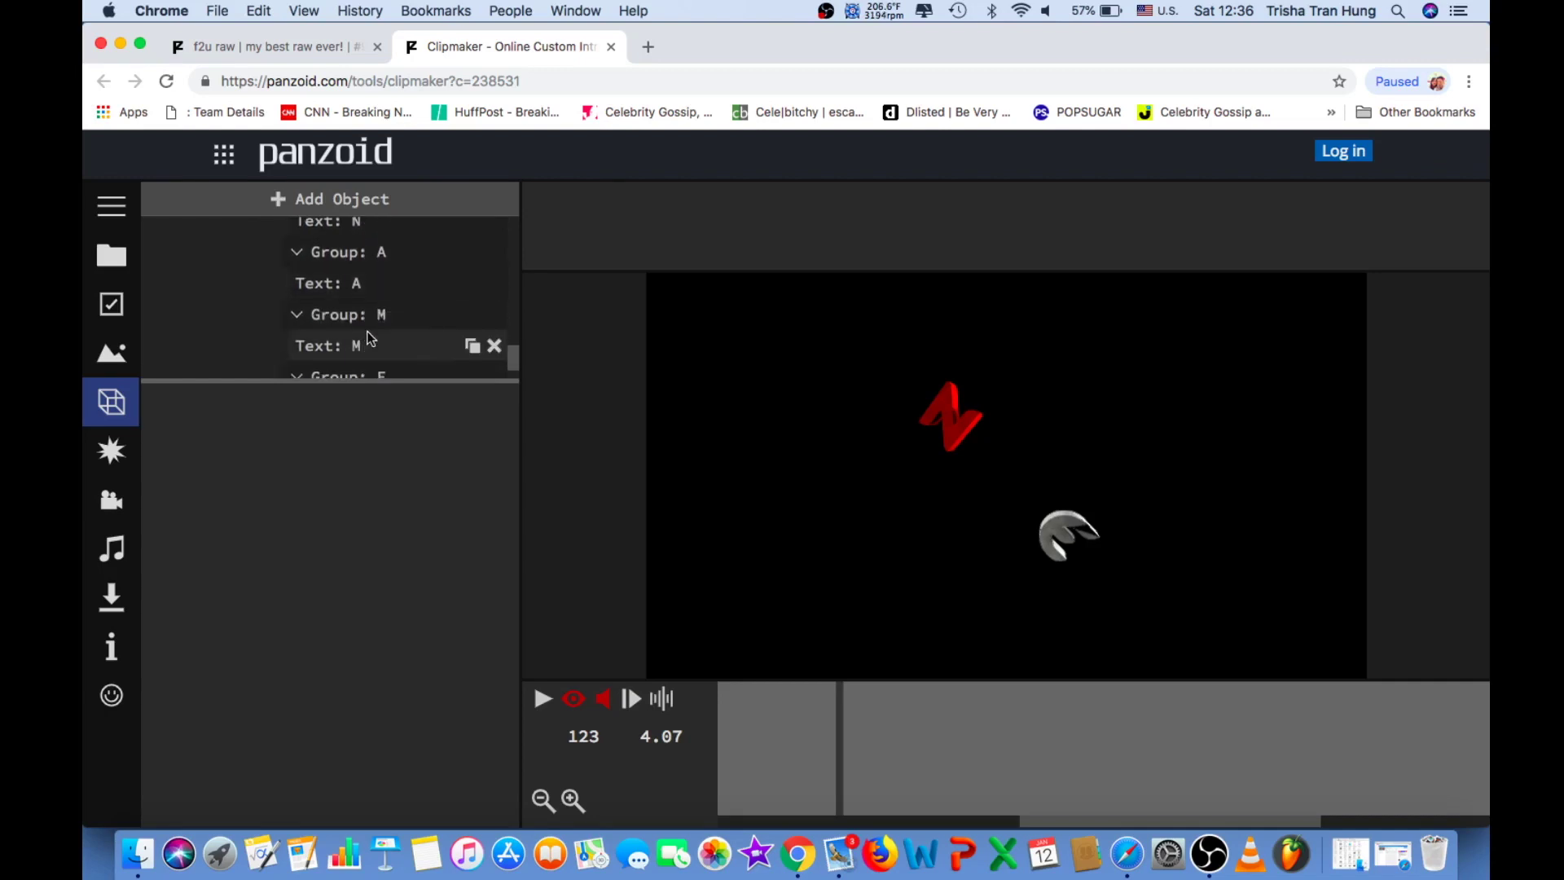
scroll(368, 334, down, 2)
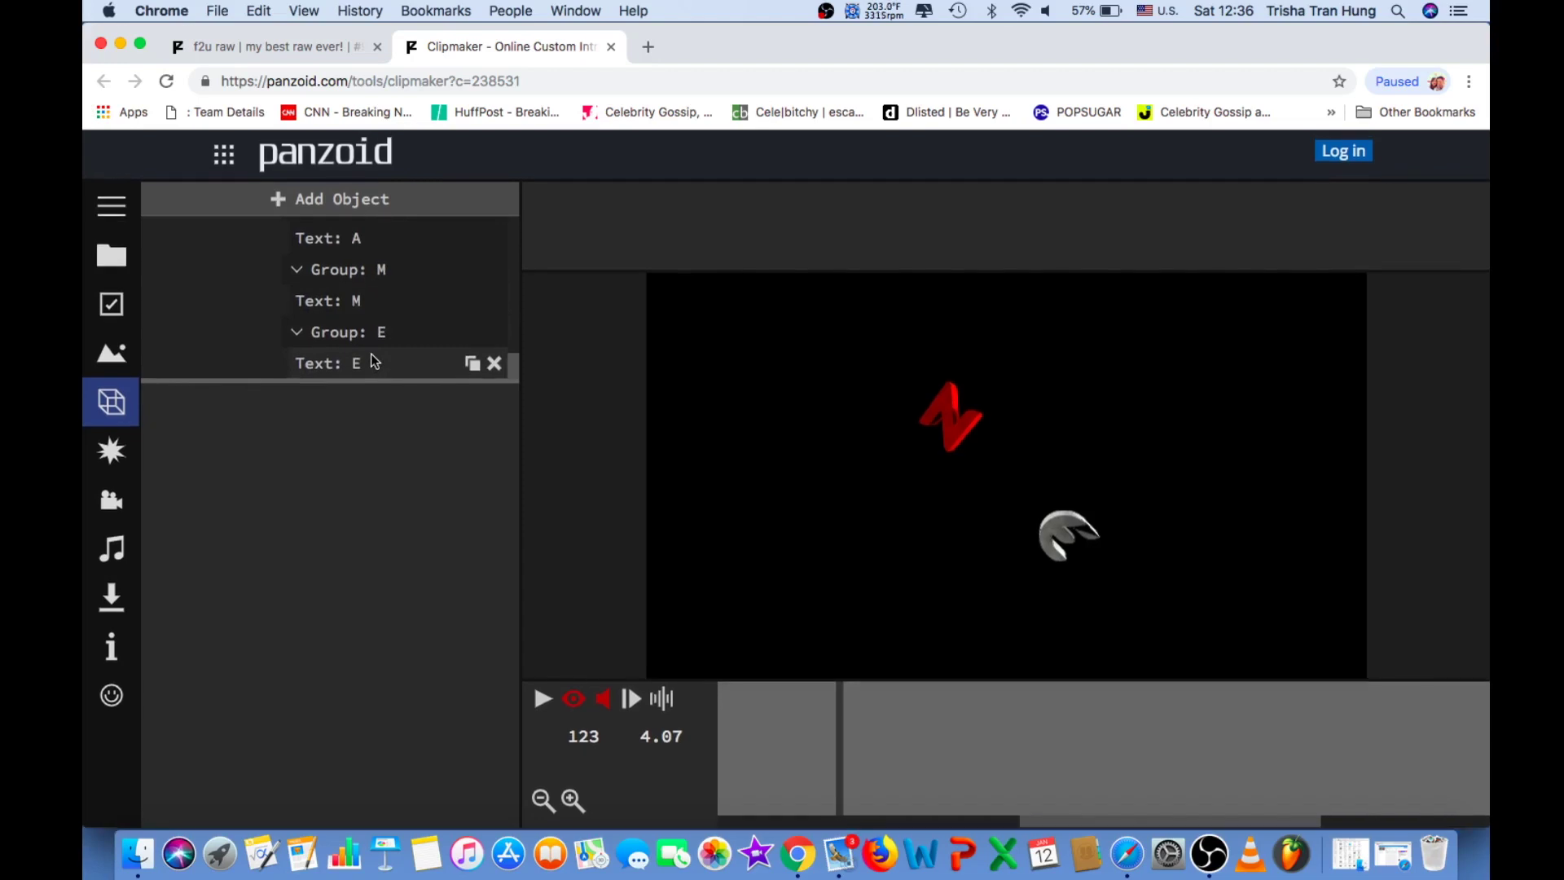
scroll(373, 360, up, 5)
scroll(374, 361, up, 5)
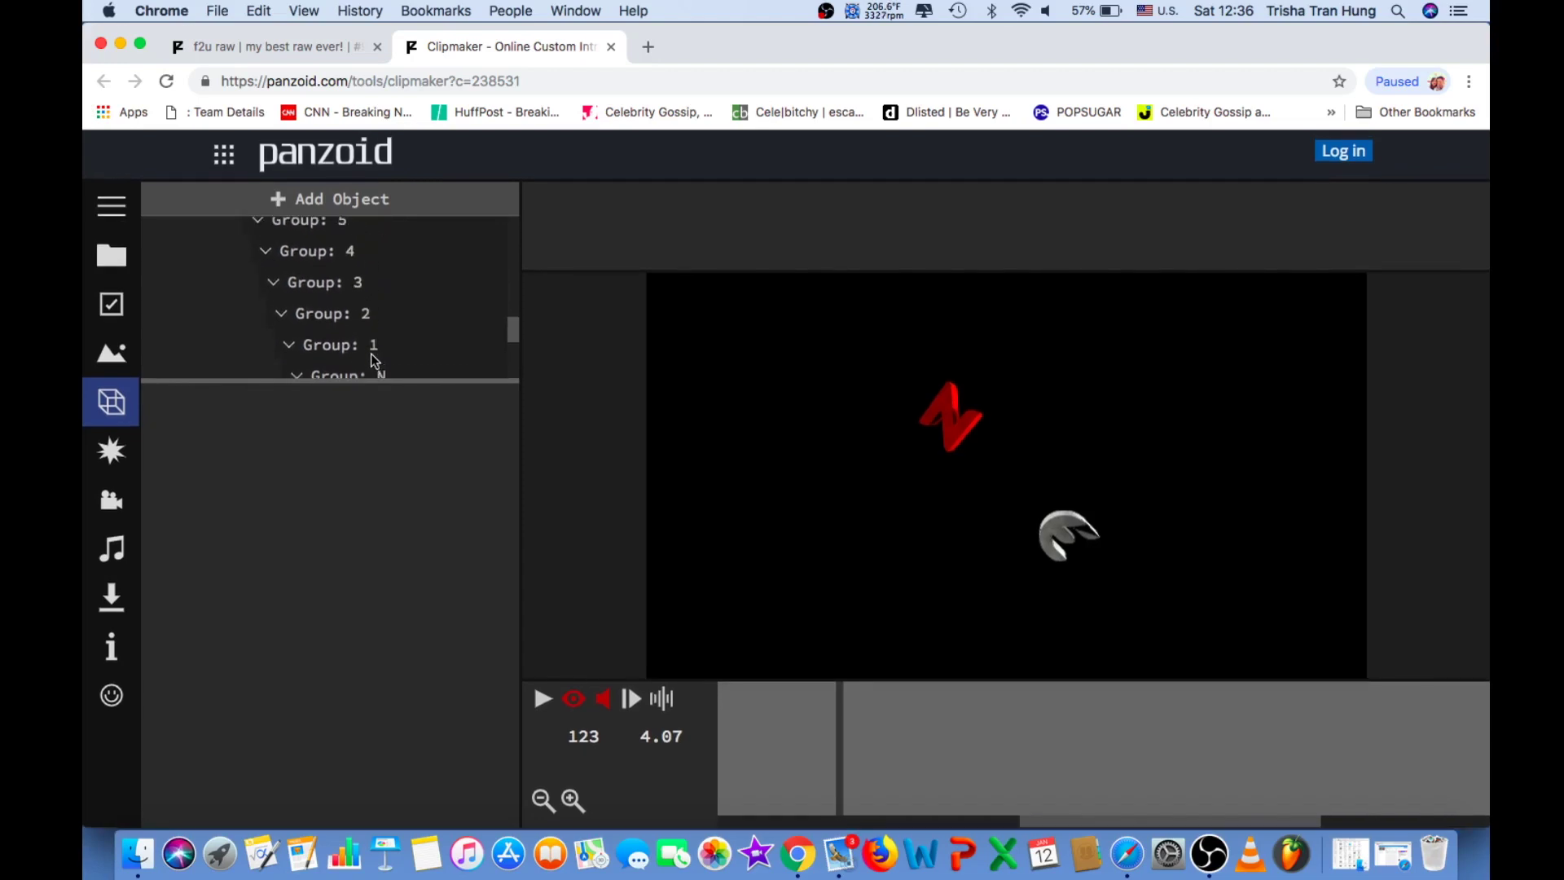
Delete the E, M and A letter groups with their texts, keeping only the N group and its text
scroll(371, 359, down, 7)
scroll(371, 359, down, 3)
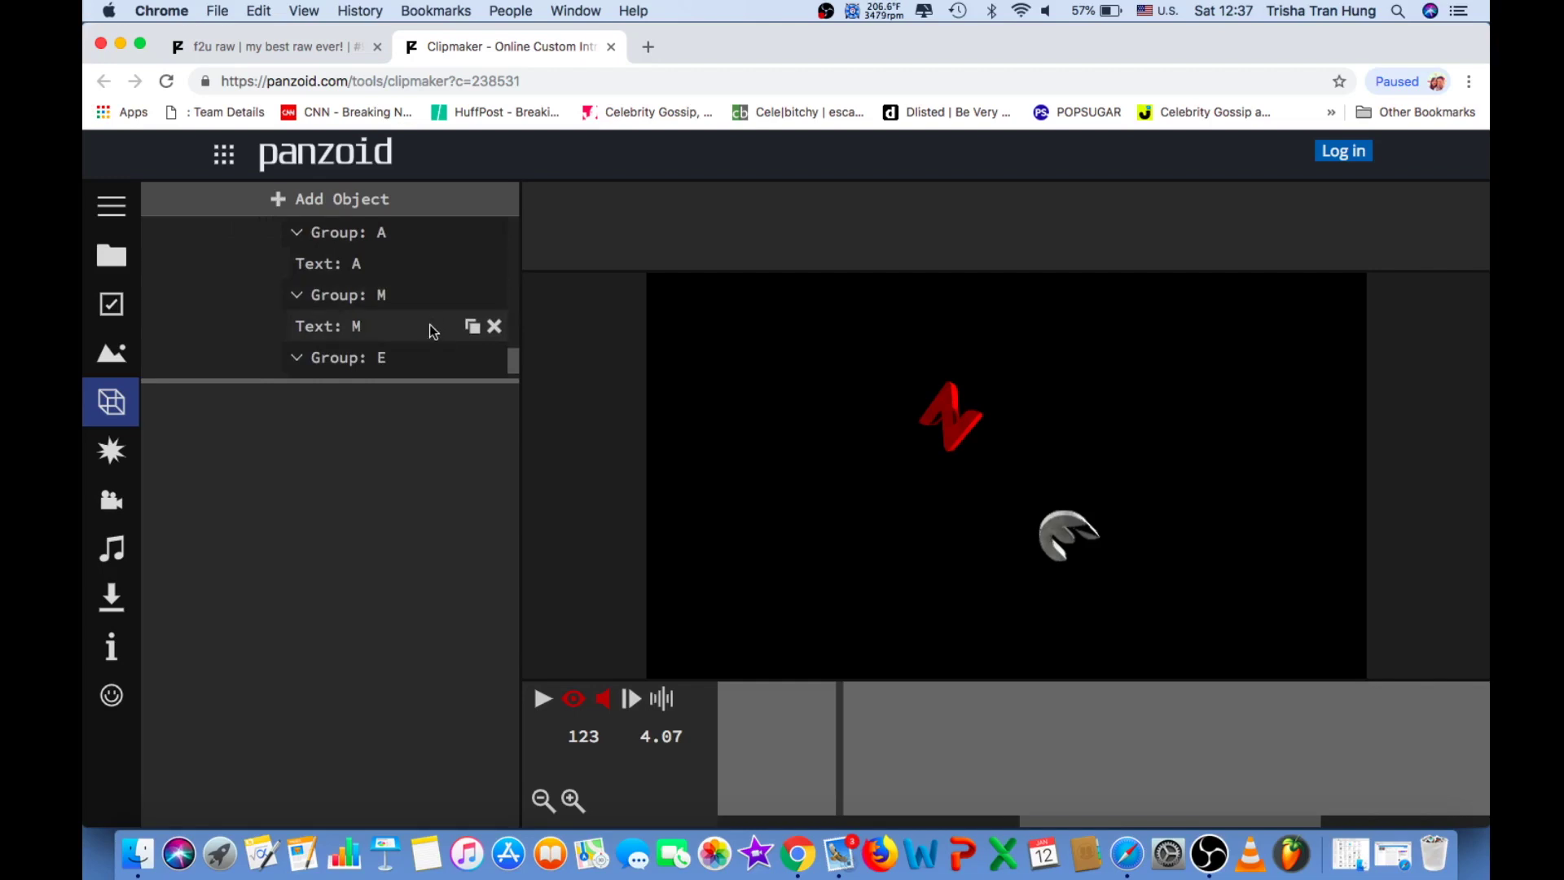
click(494, 359)
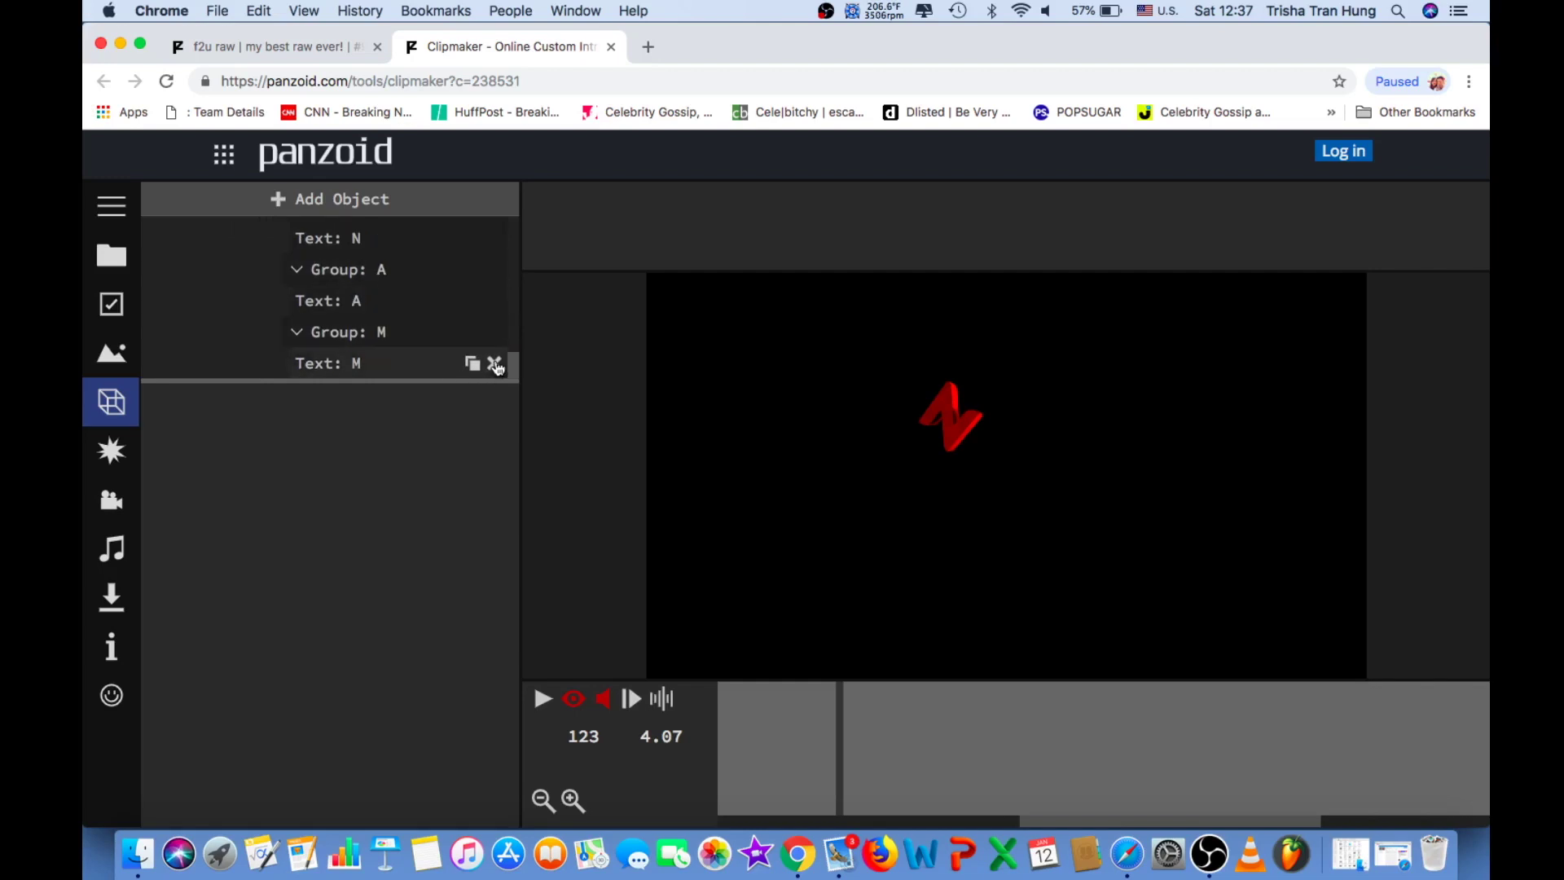
click(500, 364)
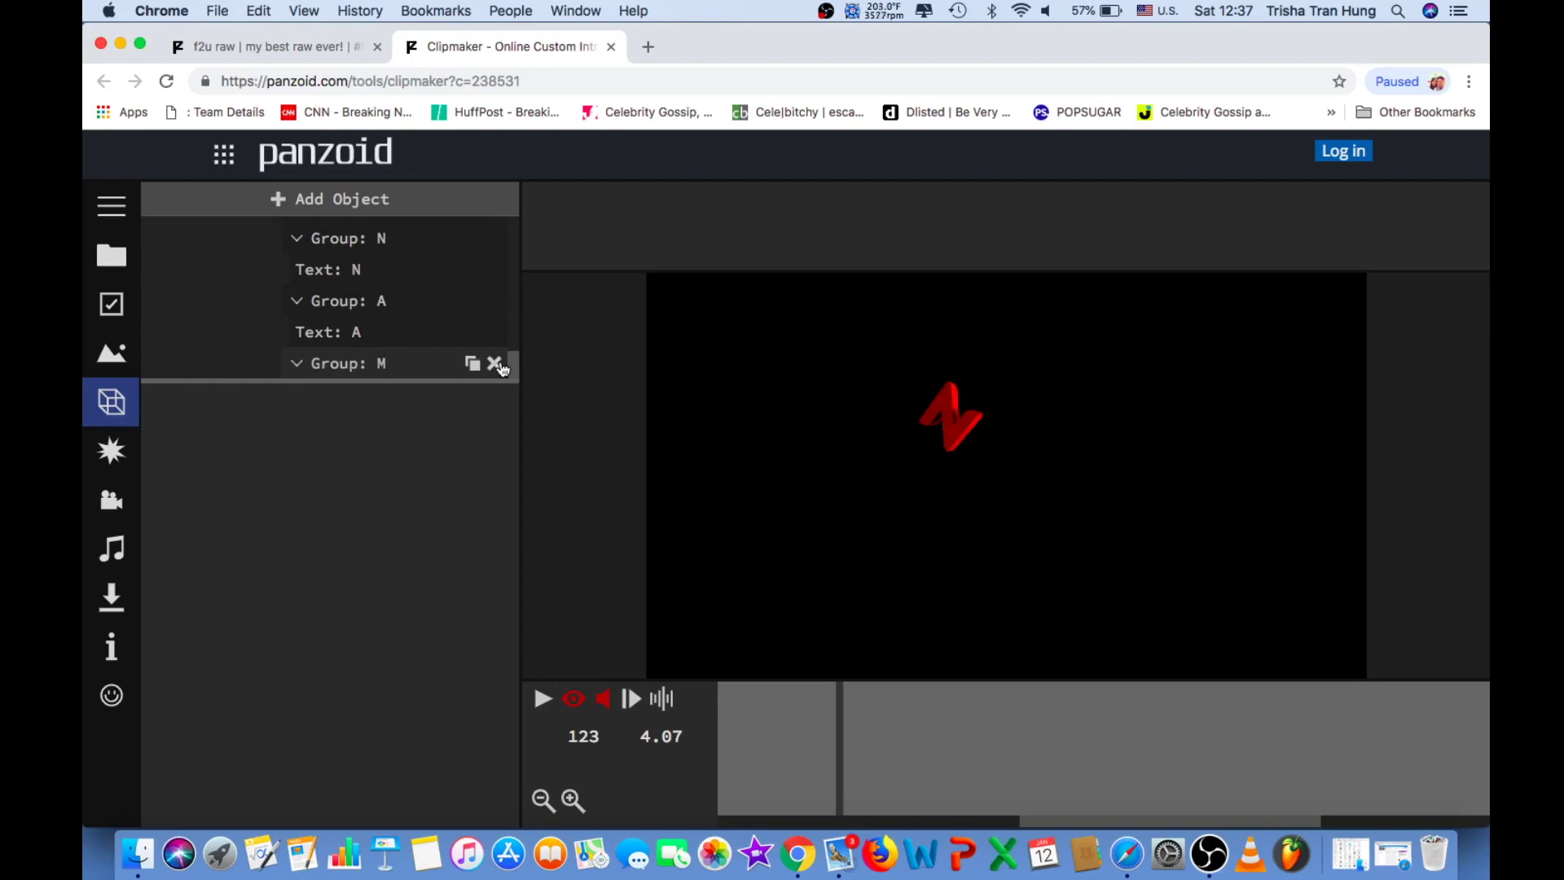
click(495, 365)
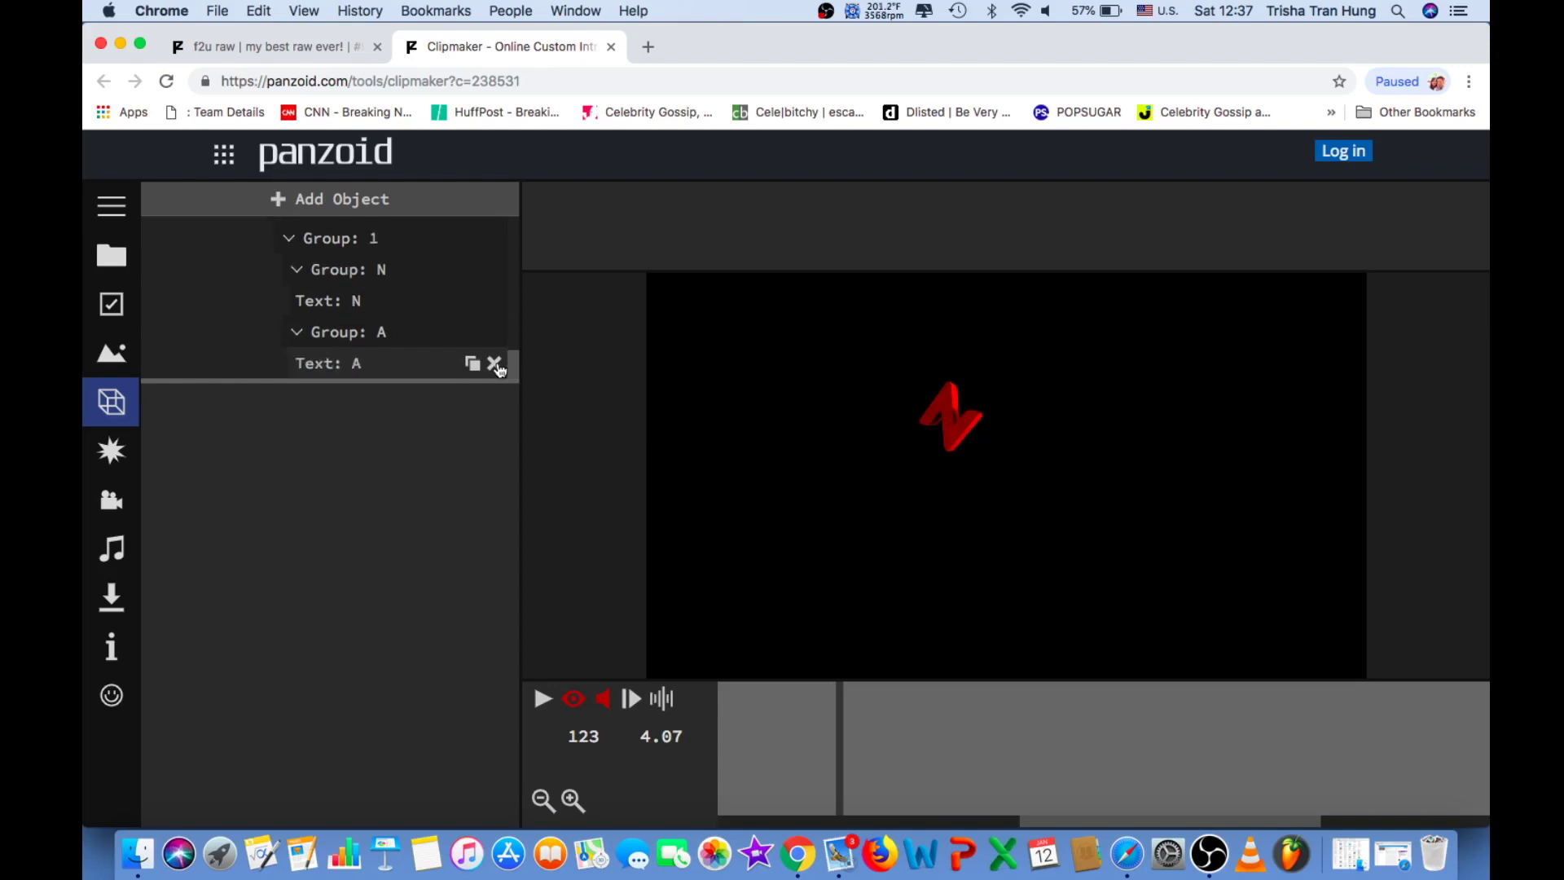
click(495, 363)
click(495, 363)
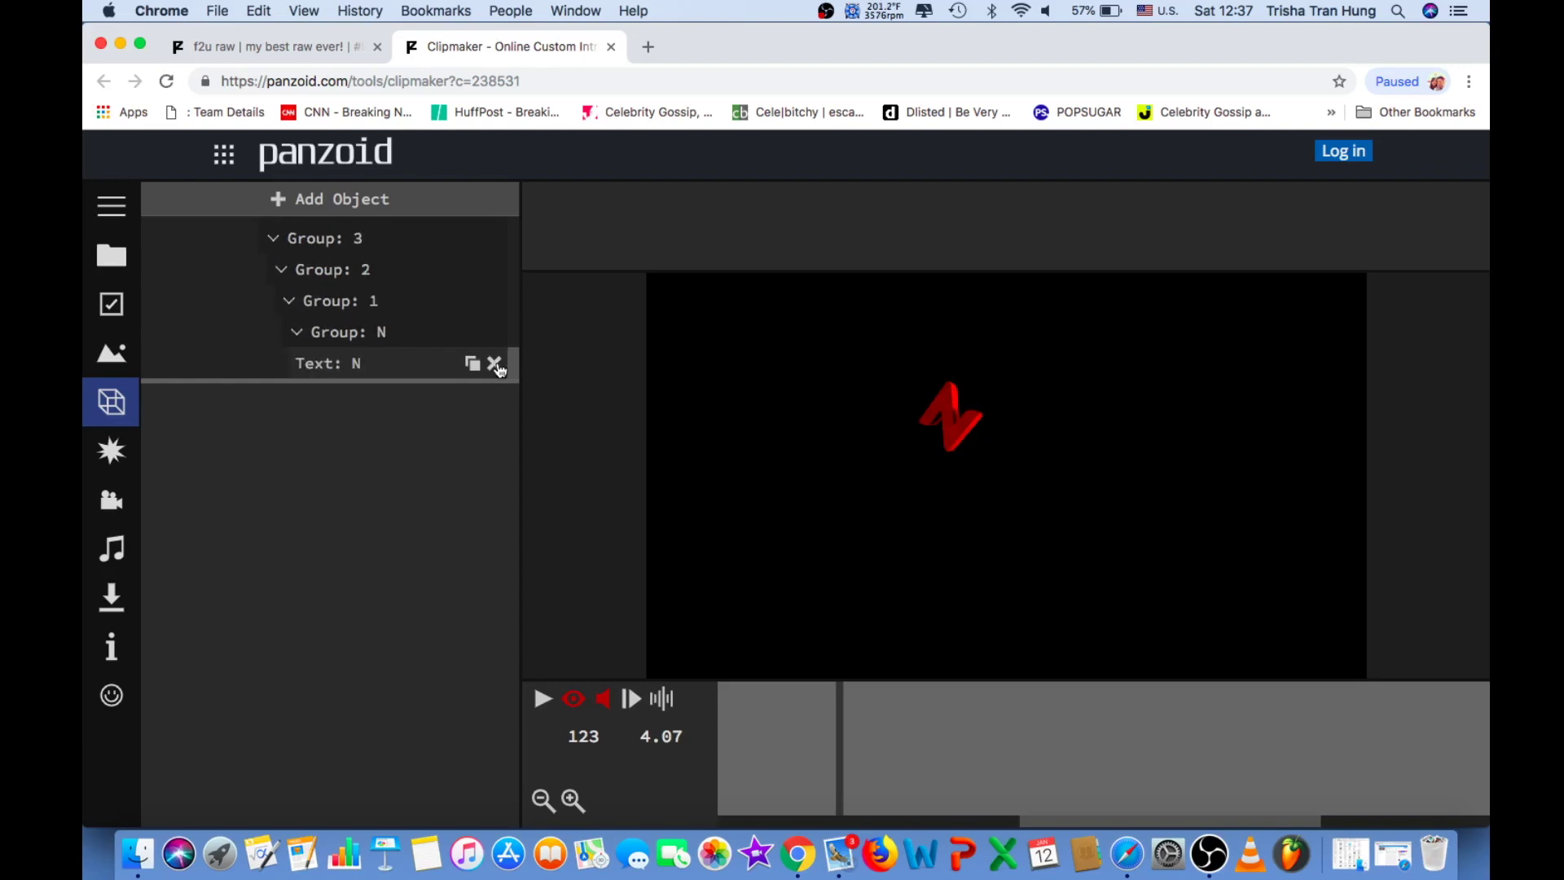
Replace the content of the remaining 3D text N with "MACDADDYPIMPPING"
click(402, 372)
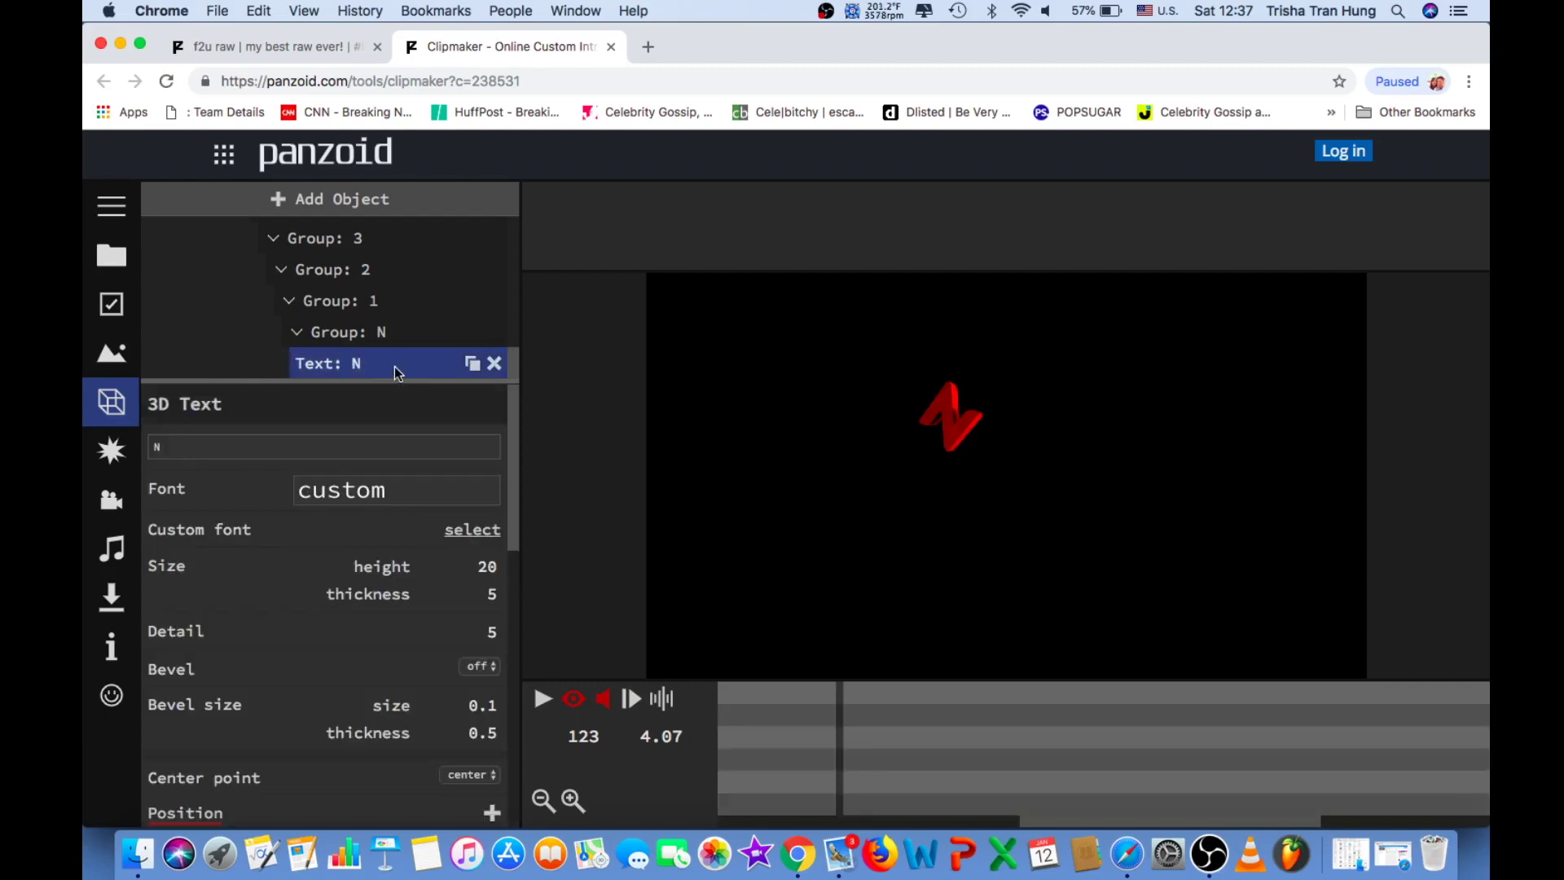
click(396, 377)
click(401, 369)
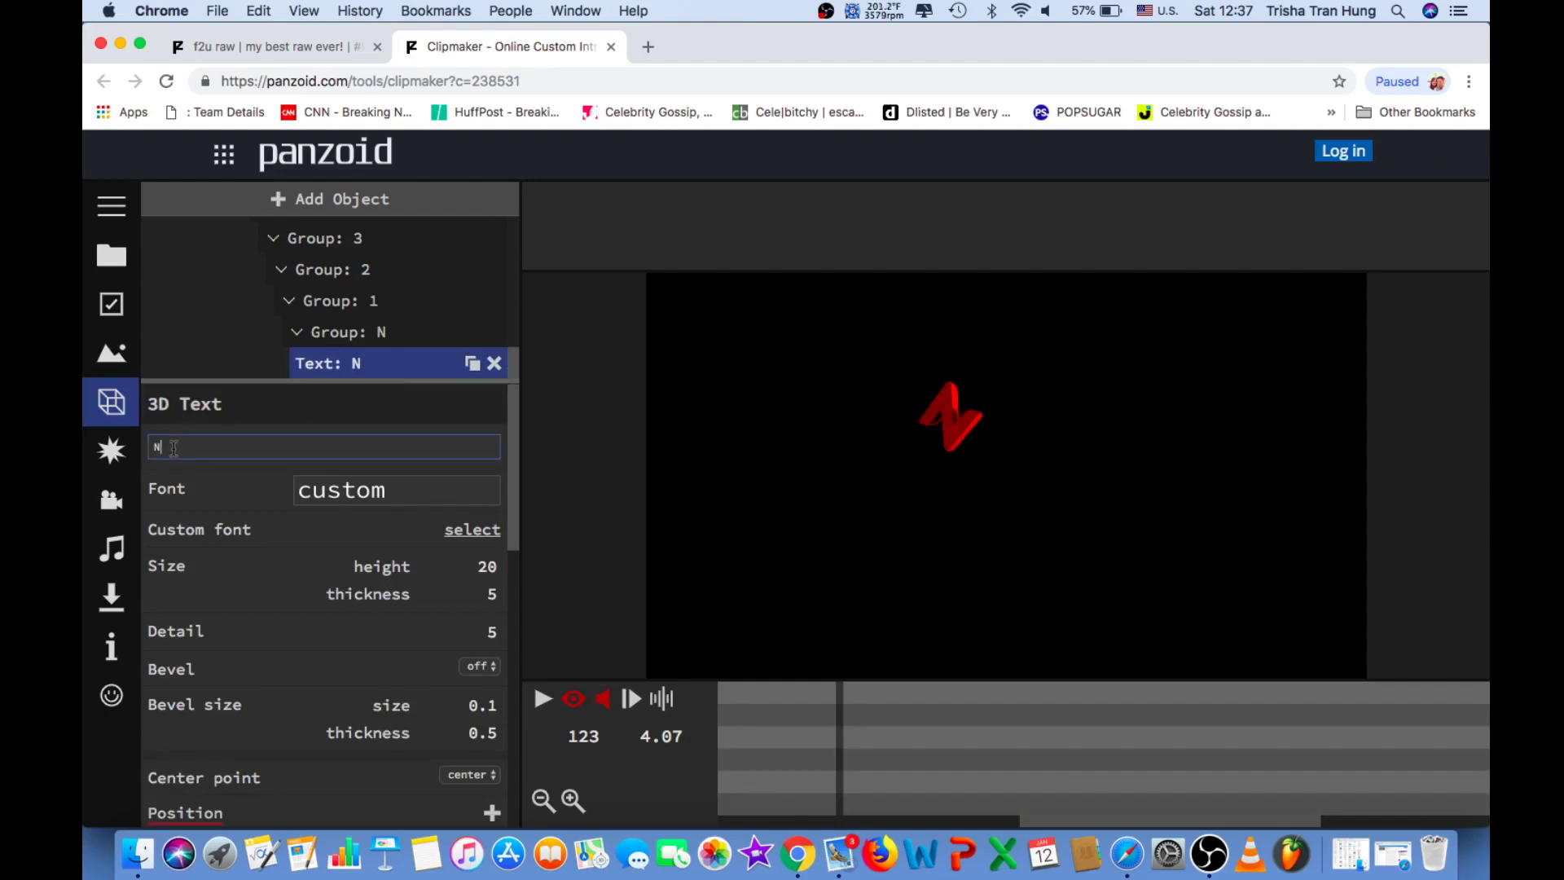
click(173, 448)
key(BackSpace)
text(MACDADDYPIMPPING)
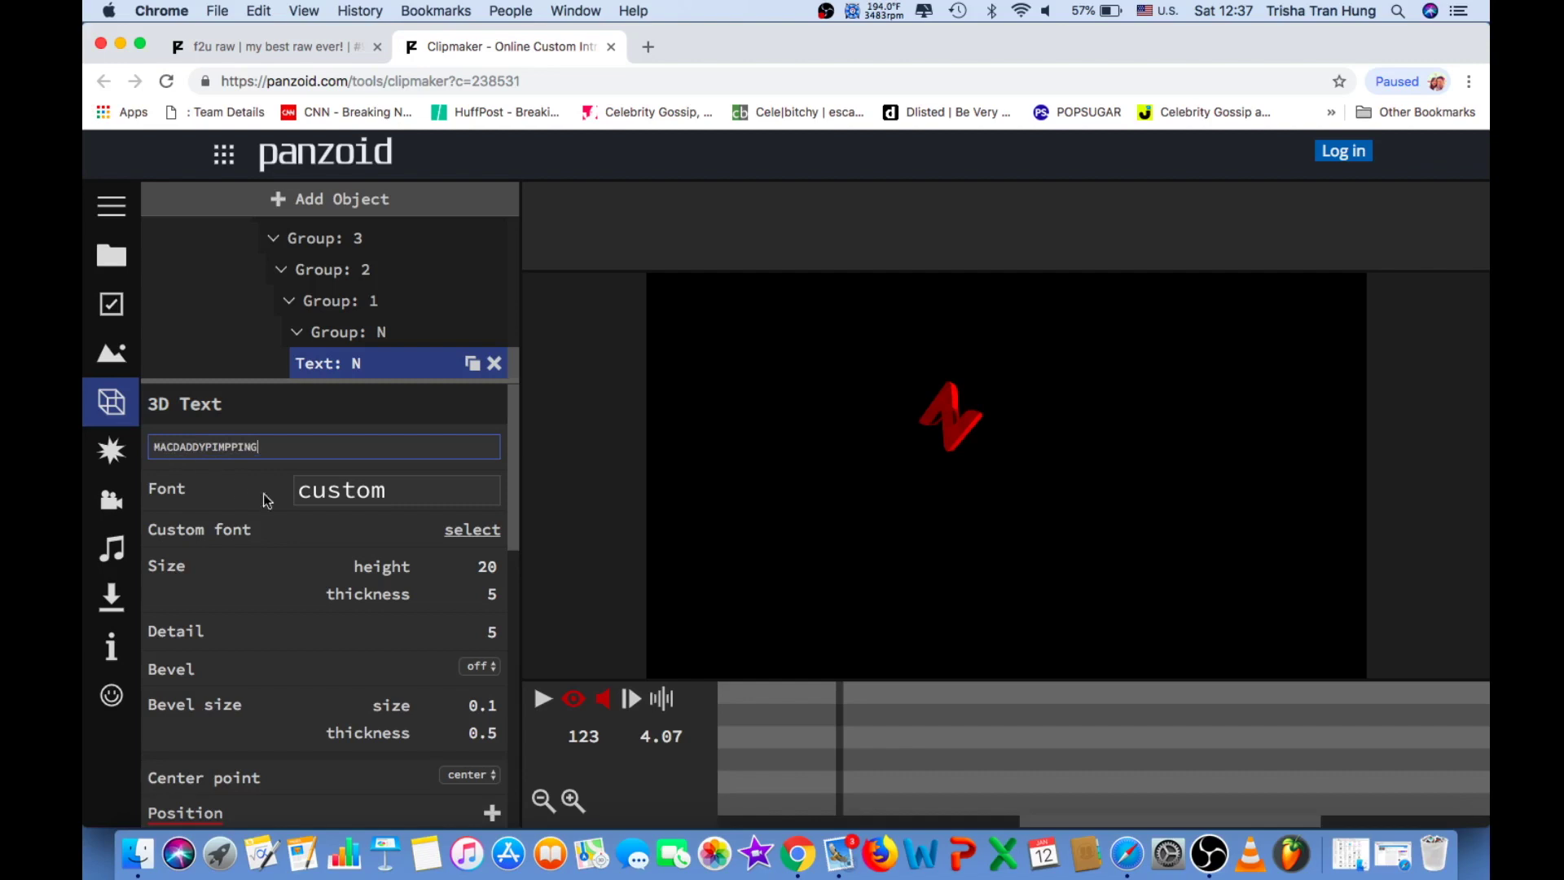
Set the 3D text's height to 14 and briefly play the intro to check the size
scroll(363, 569, down, 2)
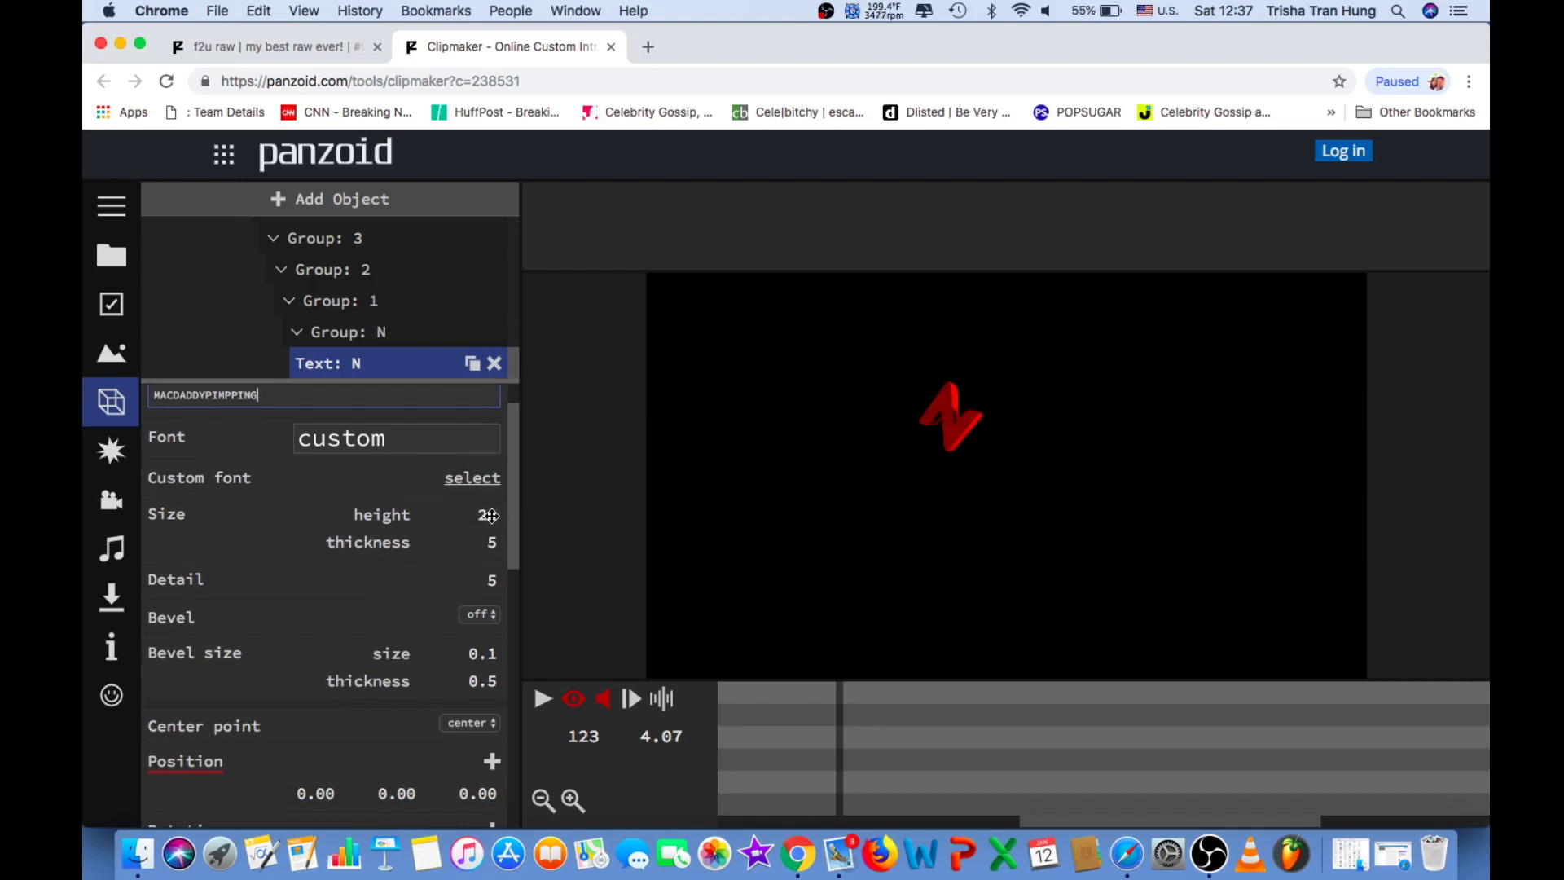
click(491, 515)
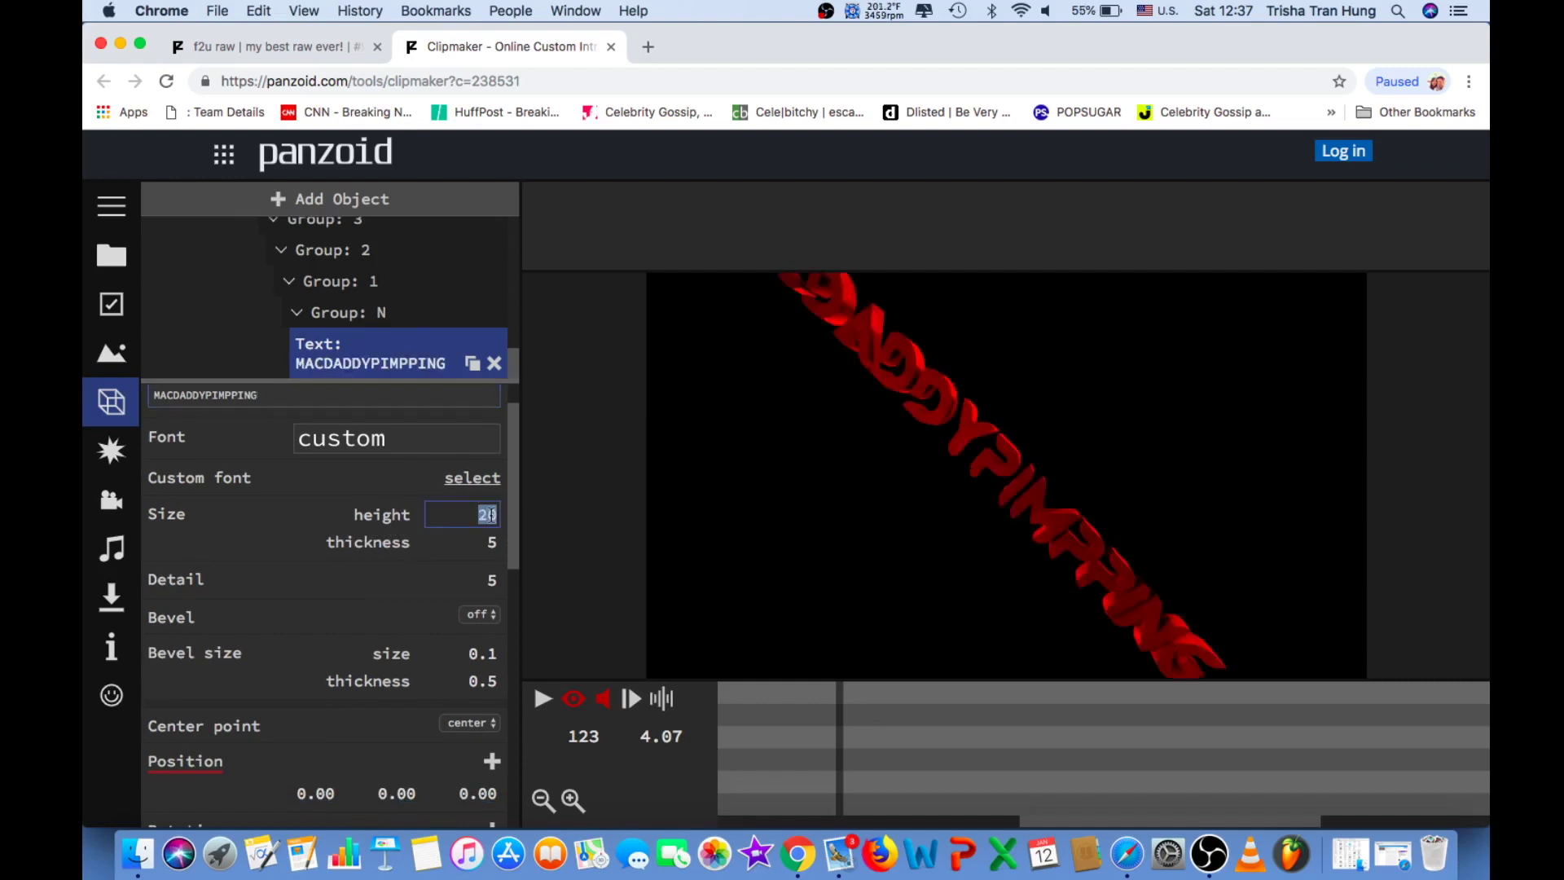
text(12)
key(BackSpace)
text(4)
click(540, 697)
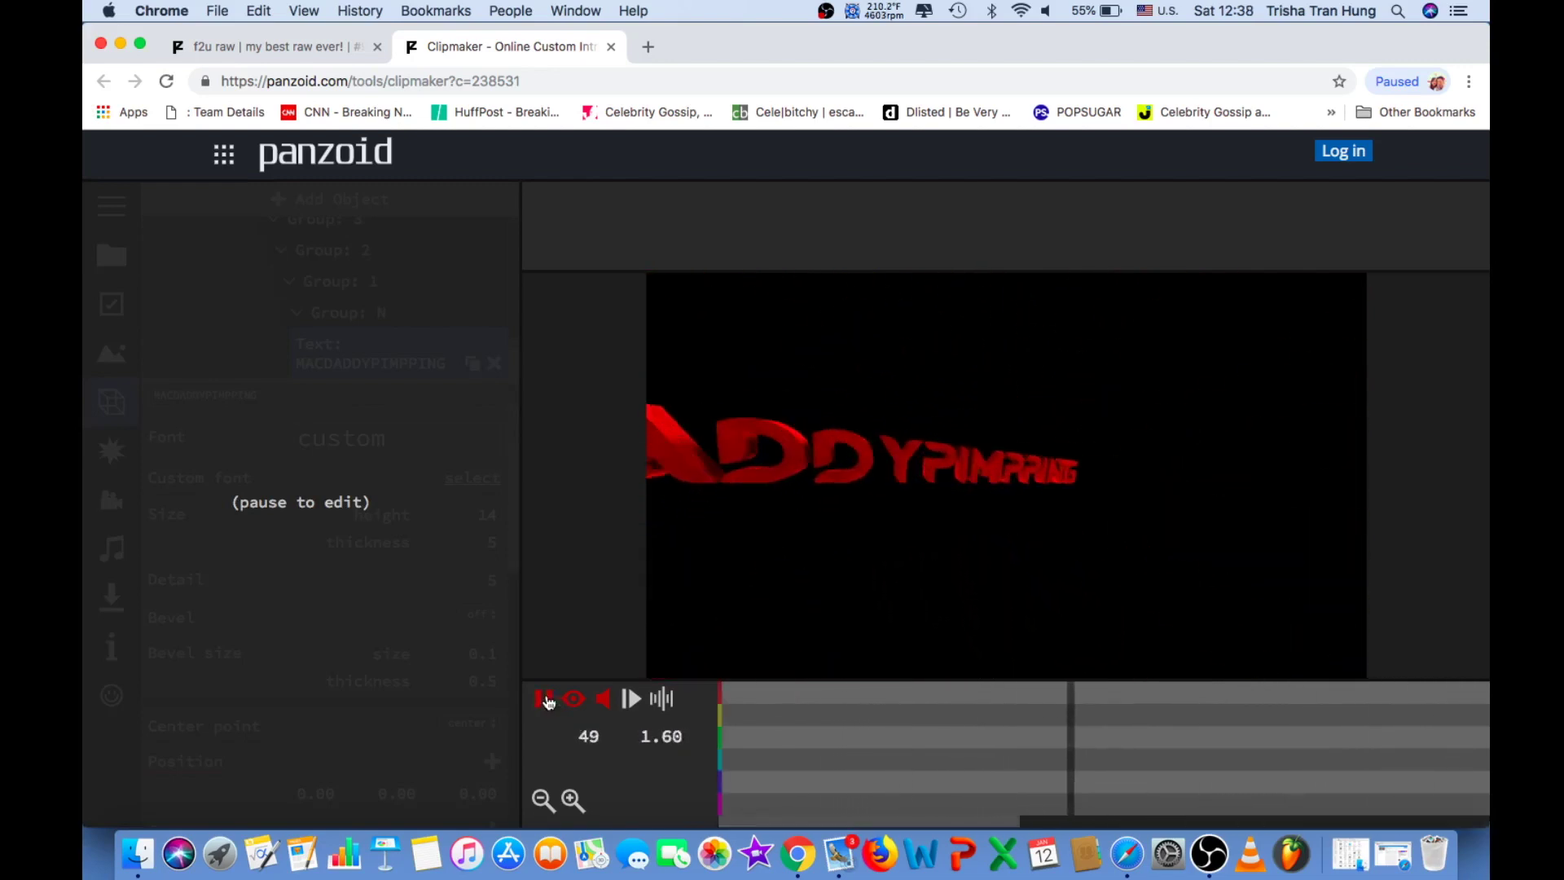
click(545, 699)
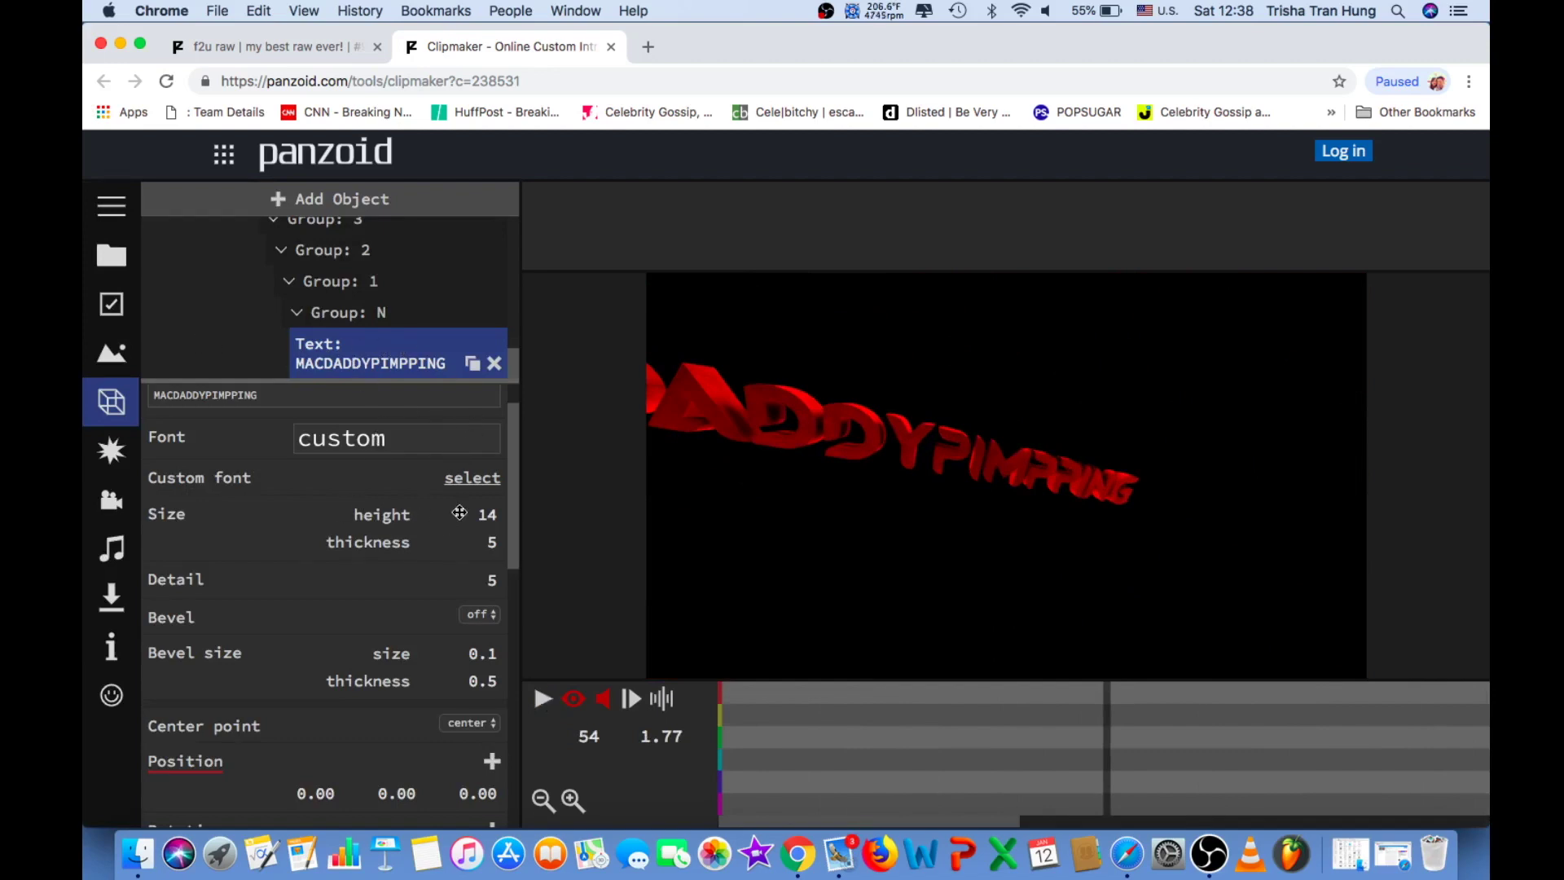
Review the text's position, rotation, scale and color settings, and view the color choices without picking a new color
scroll(419, 587, down, 2)
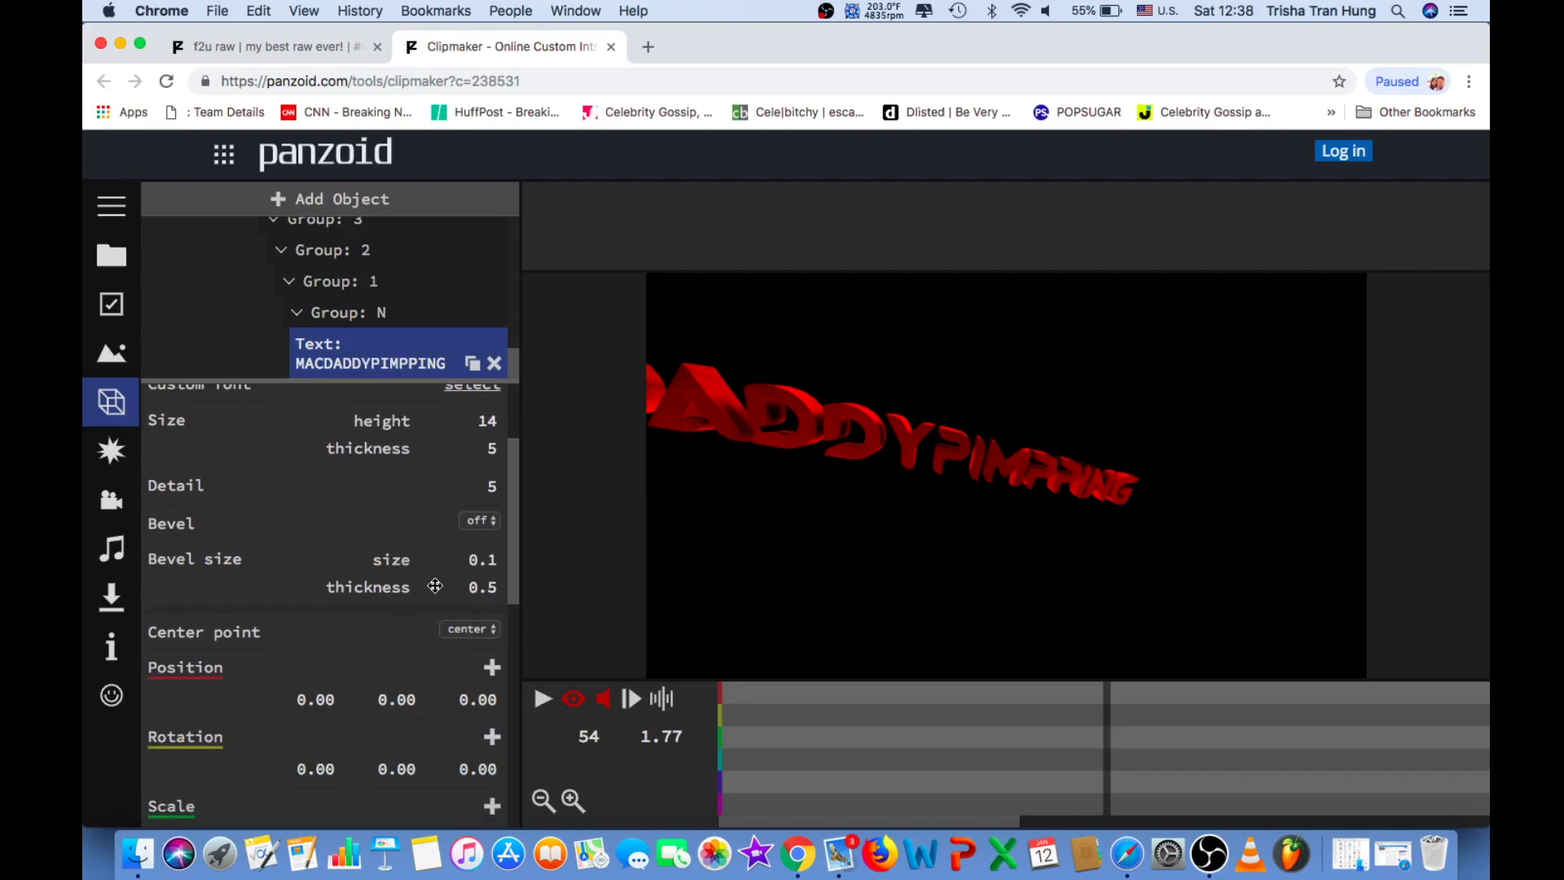
scroll(435, 586, down, 2)
scroll(435, 586, down, 2)
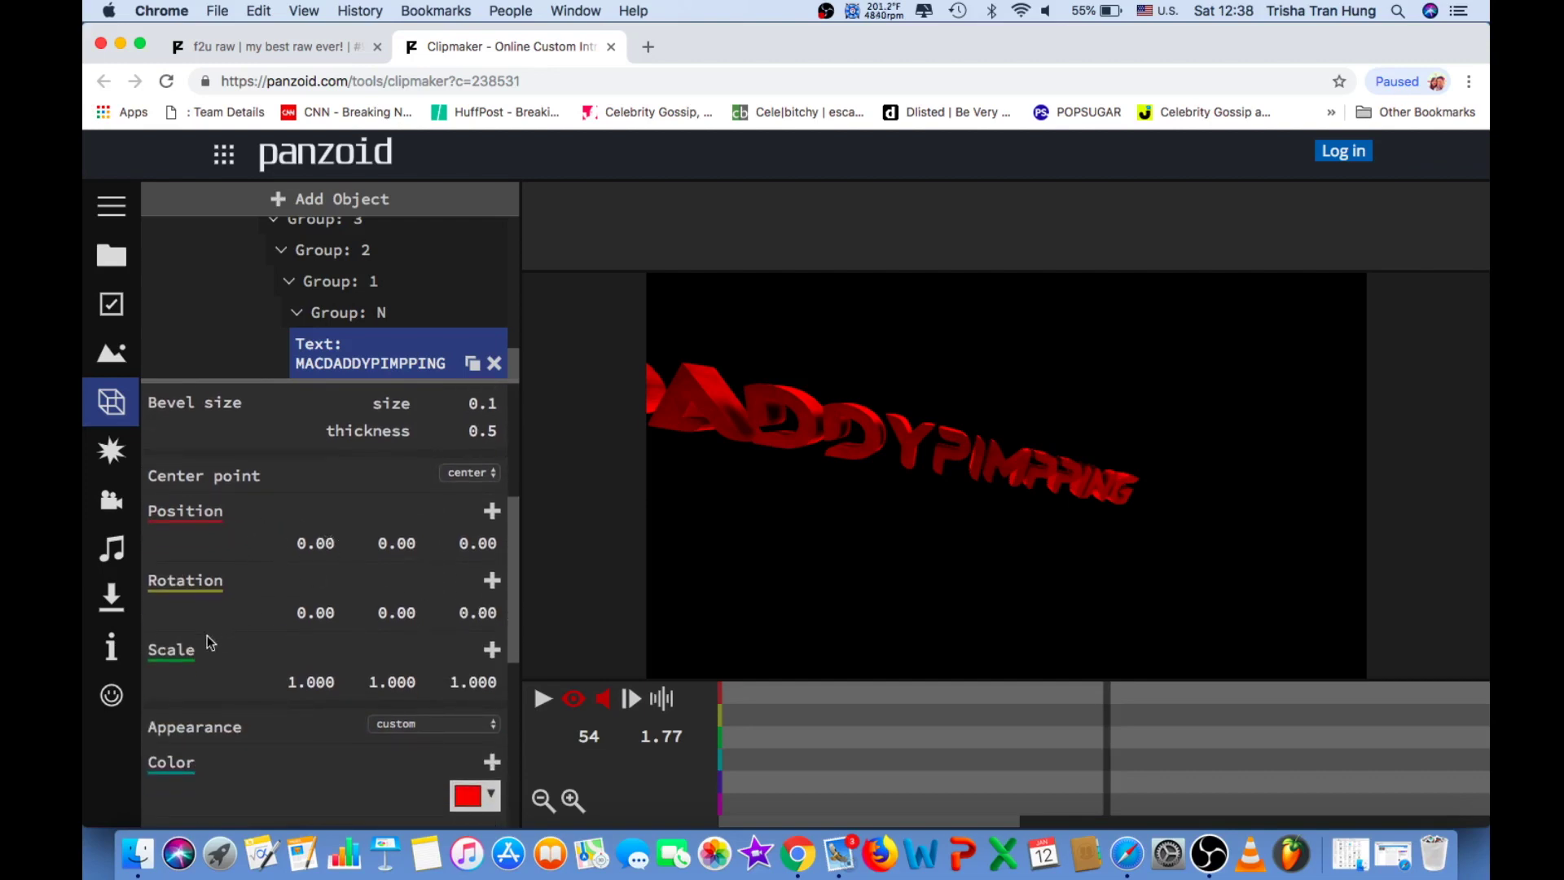
scroll(315, 620, down, 4)
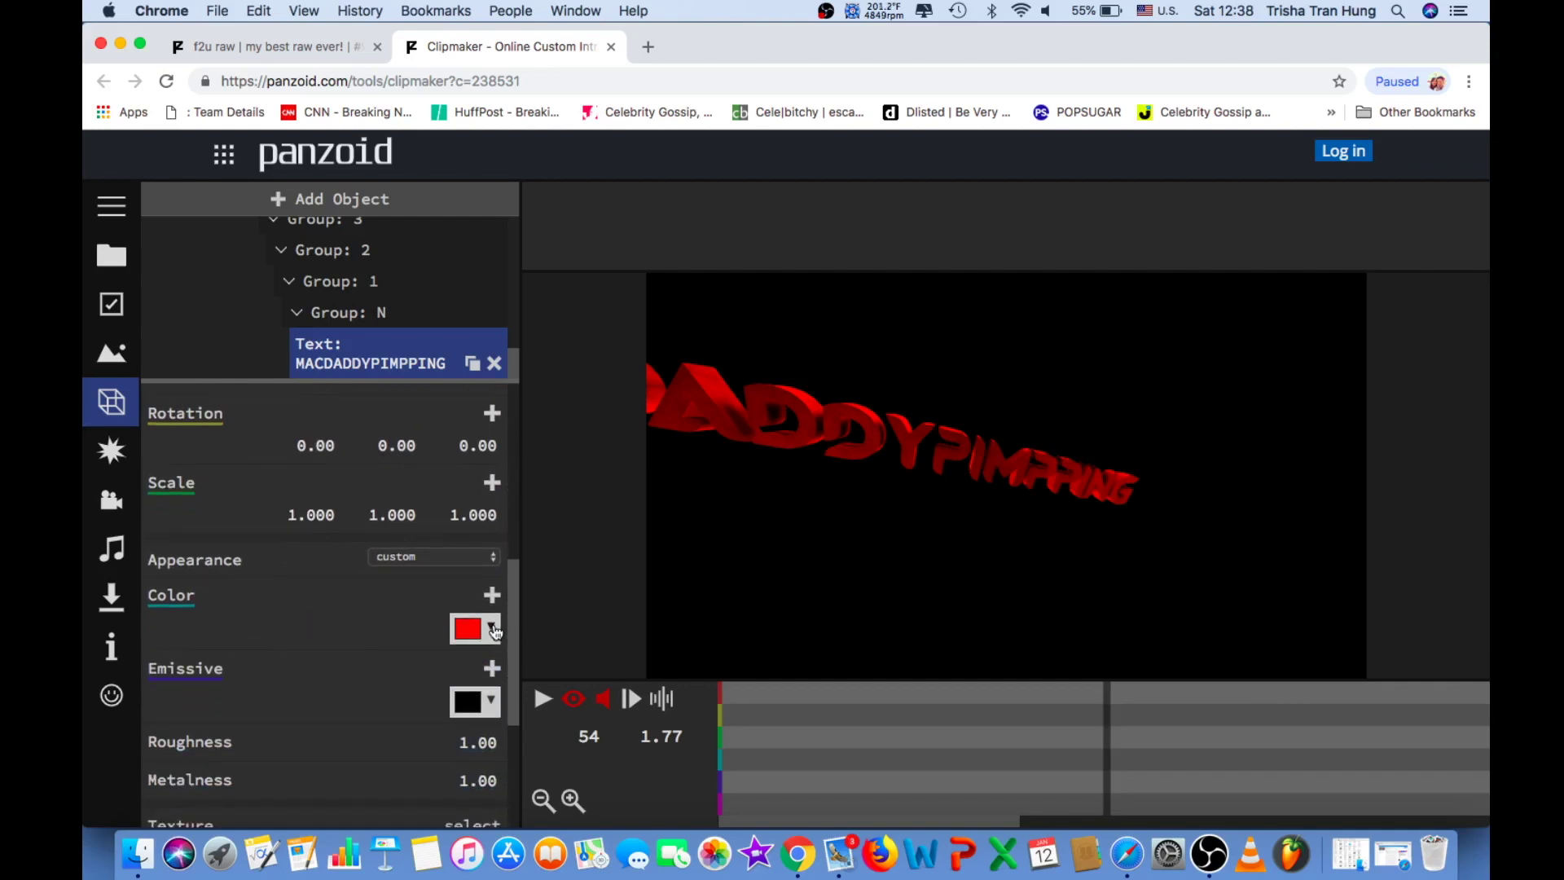
click(493, 630)
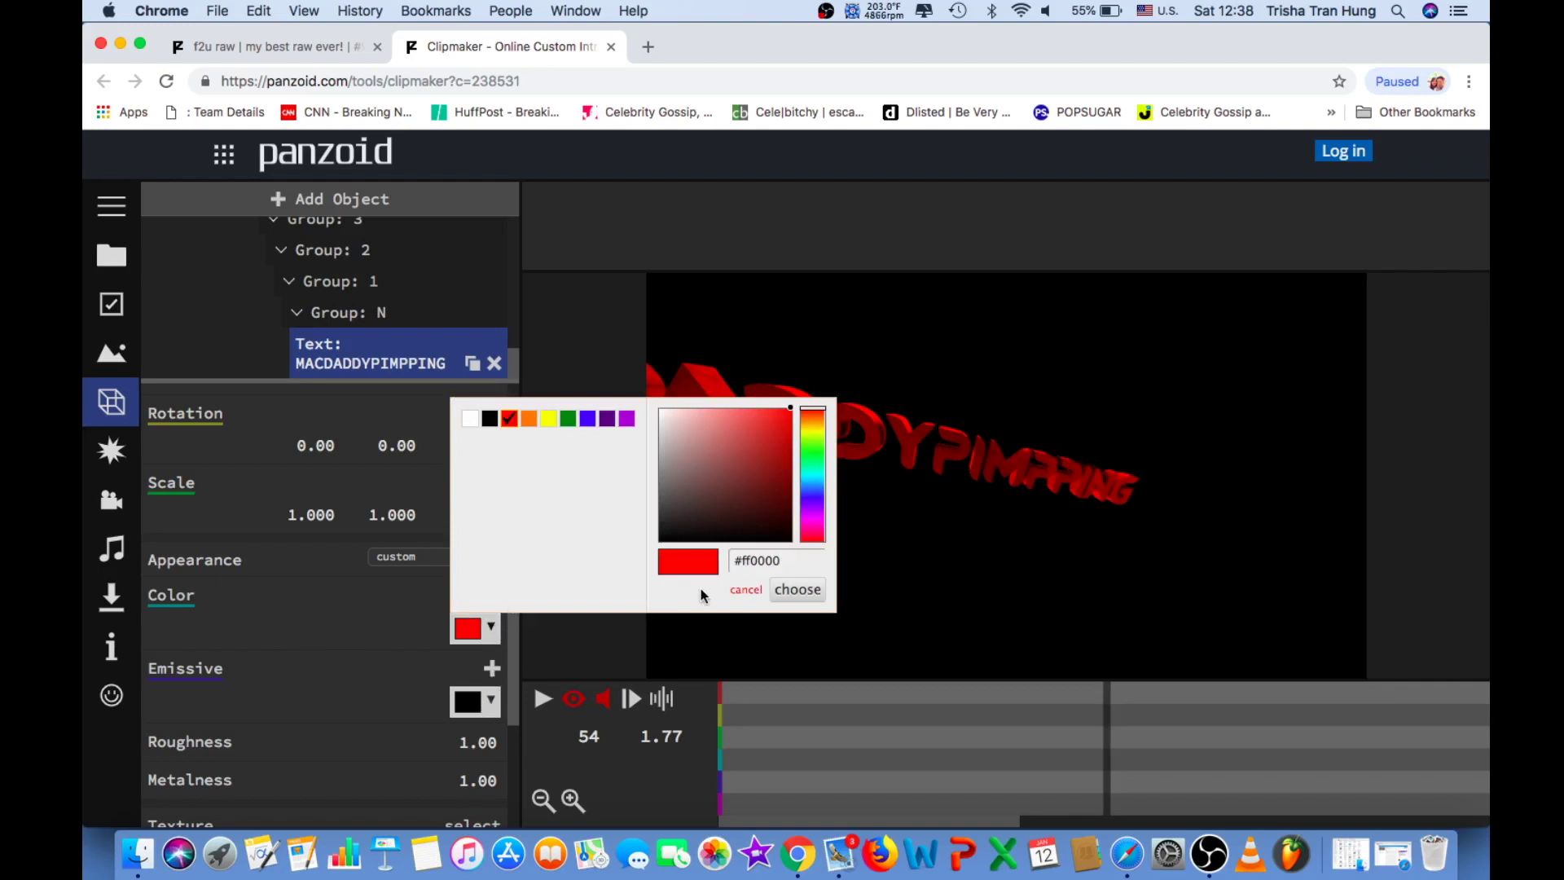
click(746, 589)
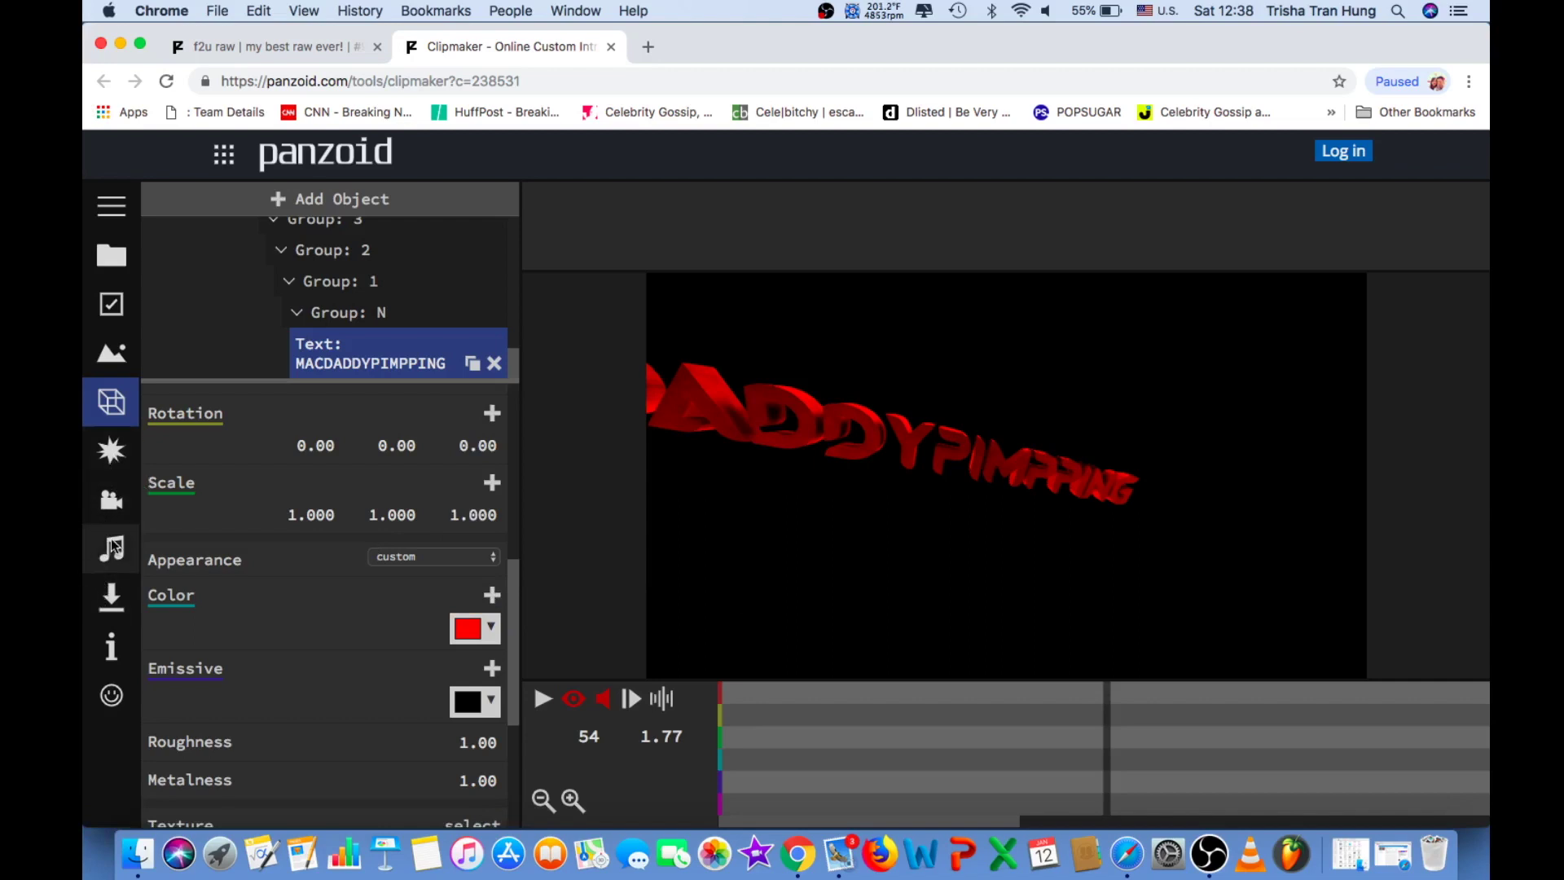
Render the video in good quality mode and allow the site to store files on the device
click(111, 603)
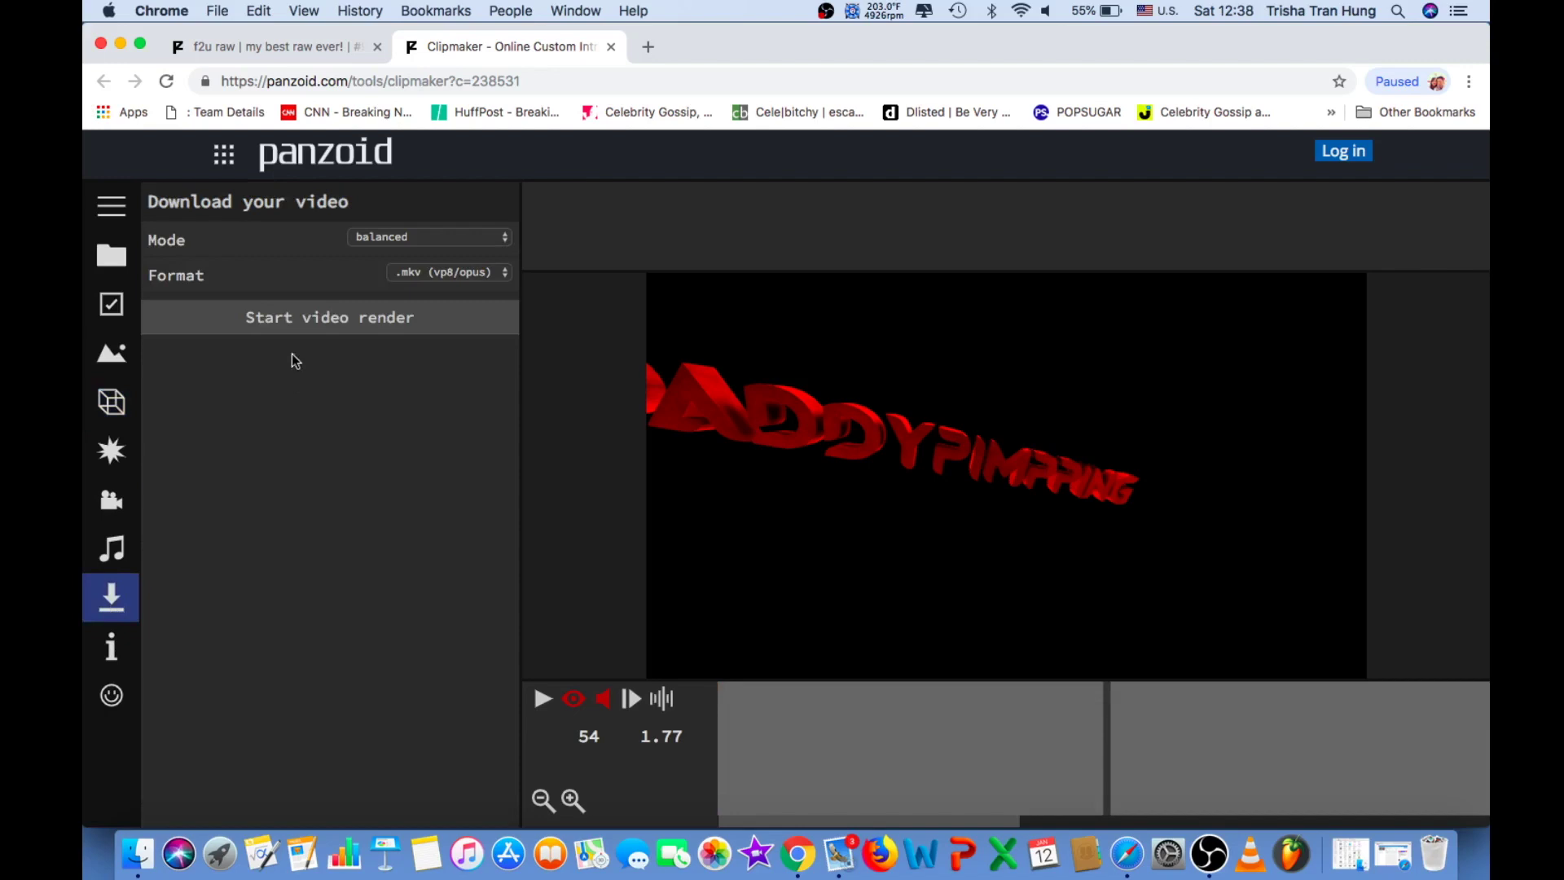
click(437, 239)
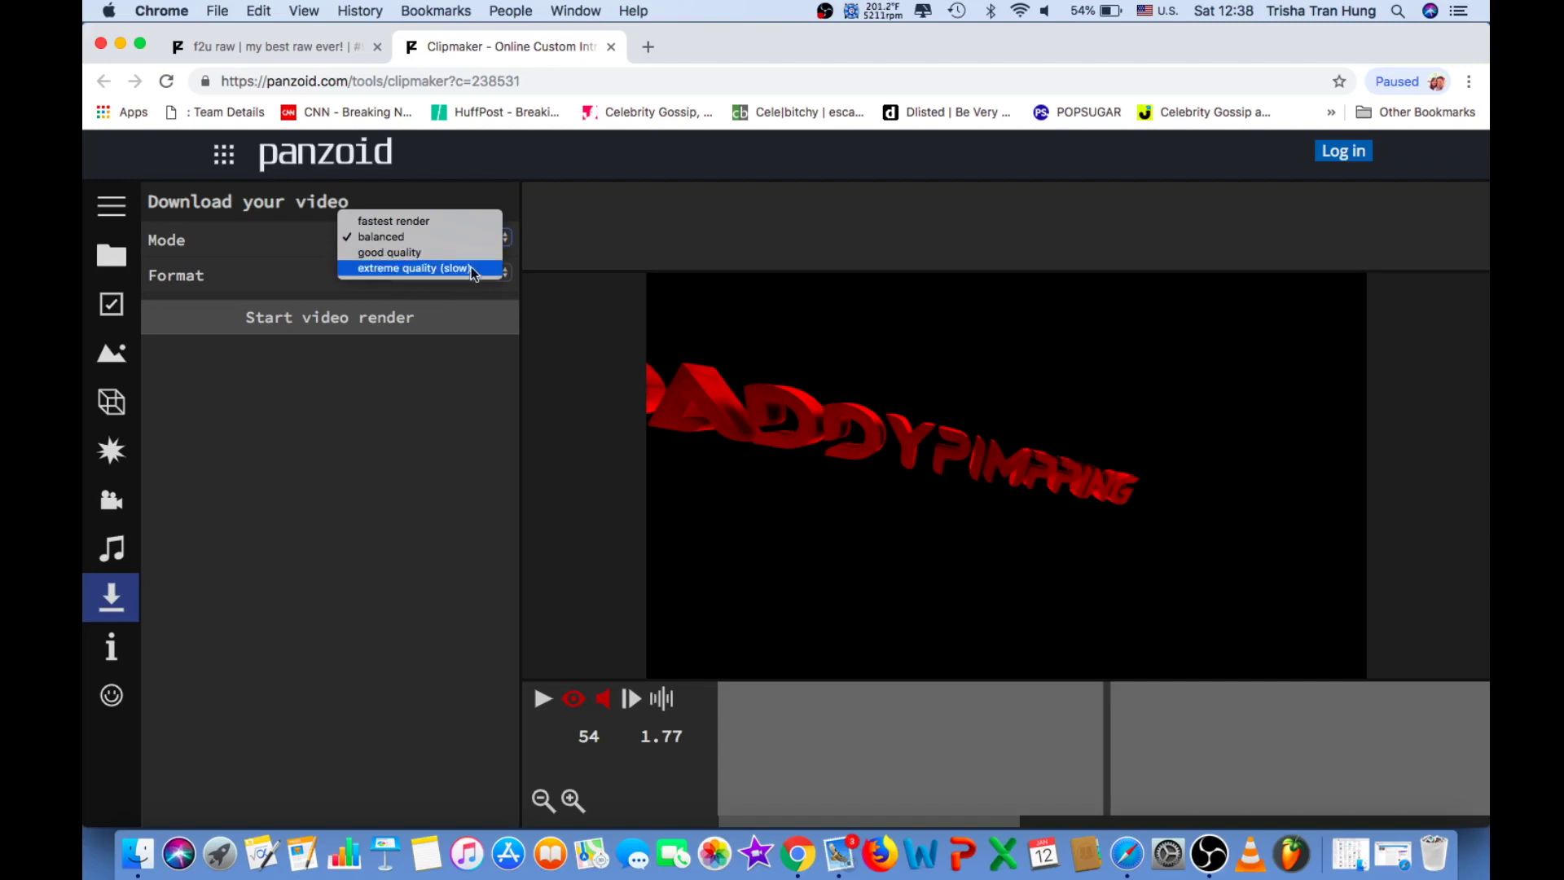
click(364, 254)
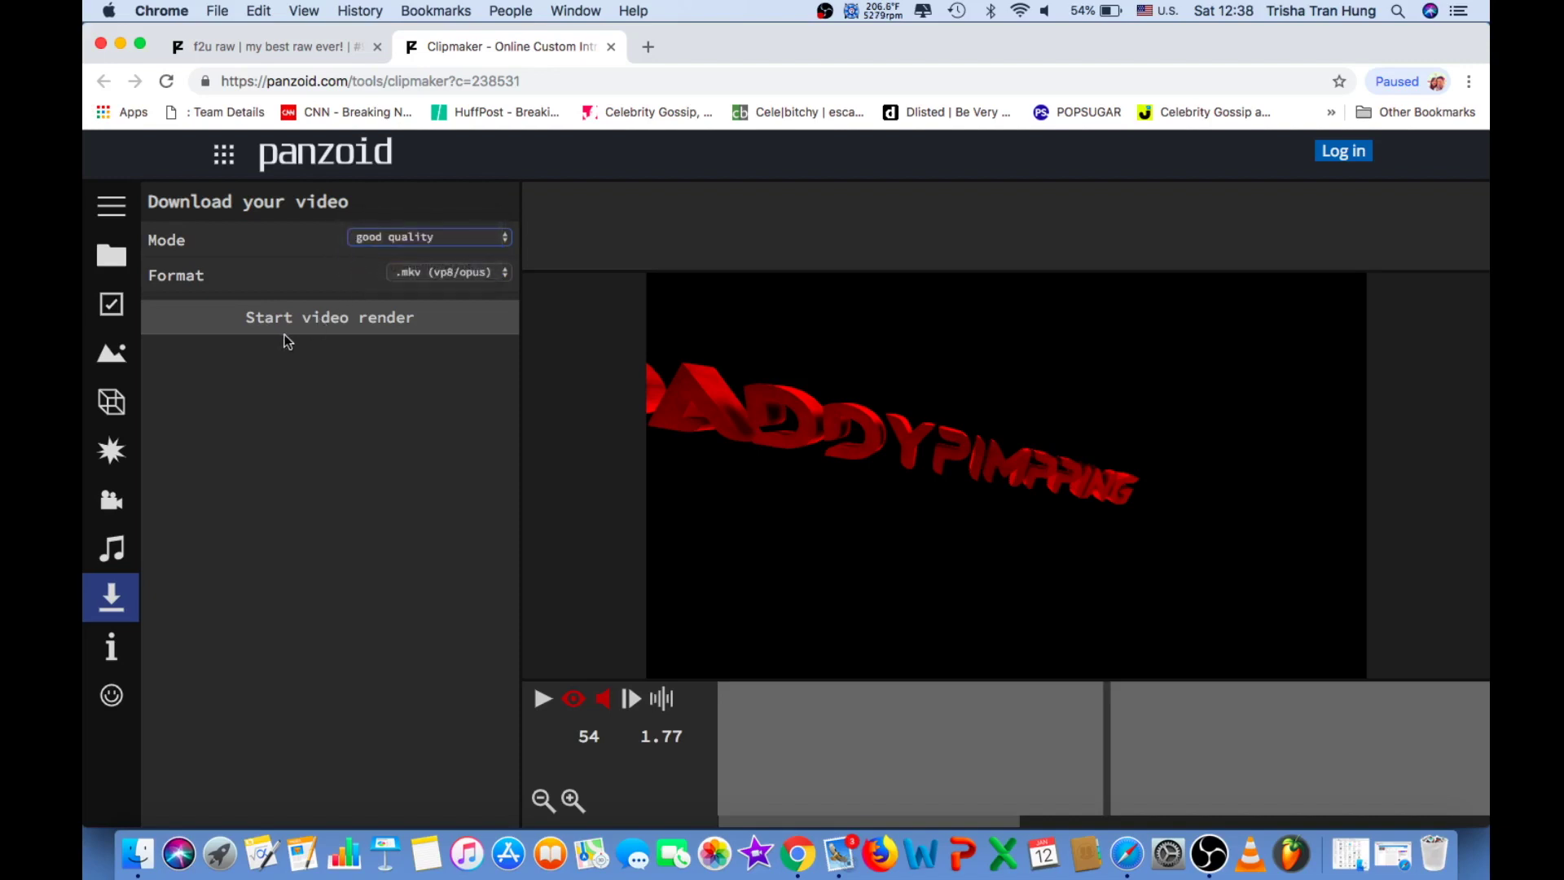
click(330, 317)
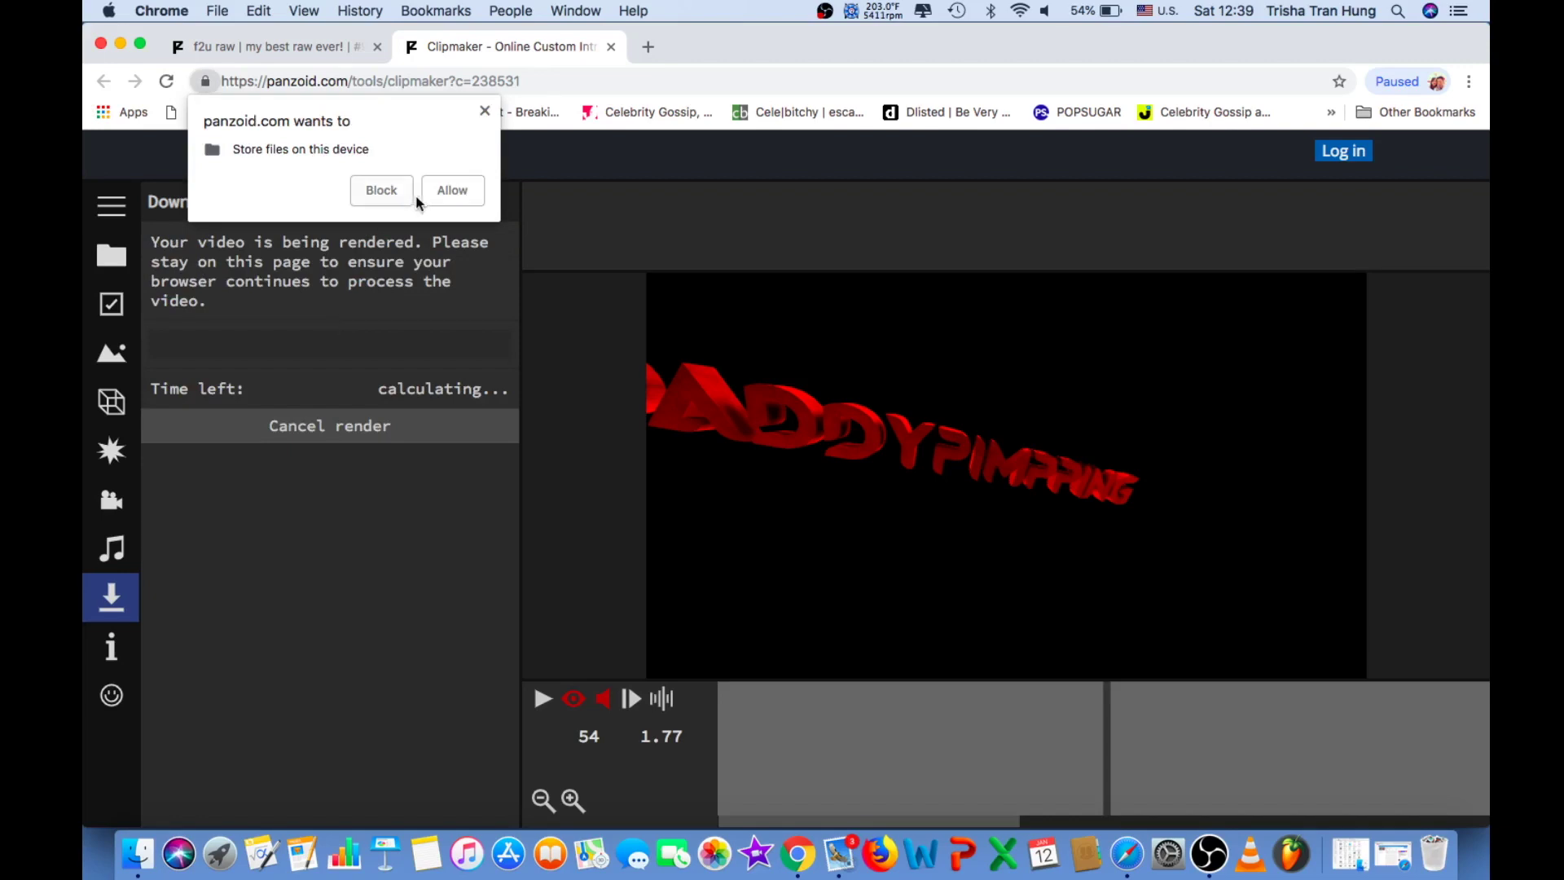
click(448, 194)
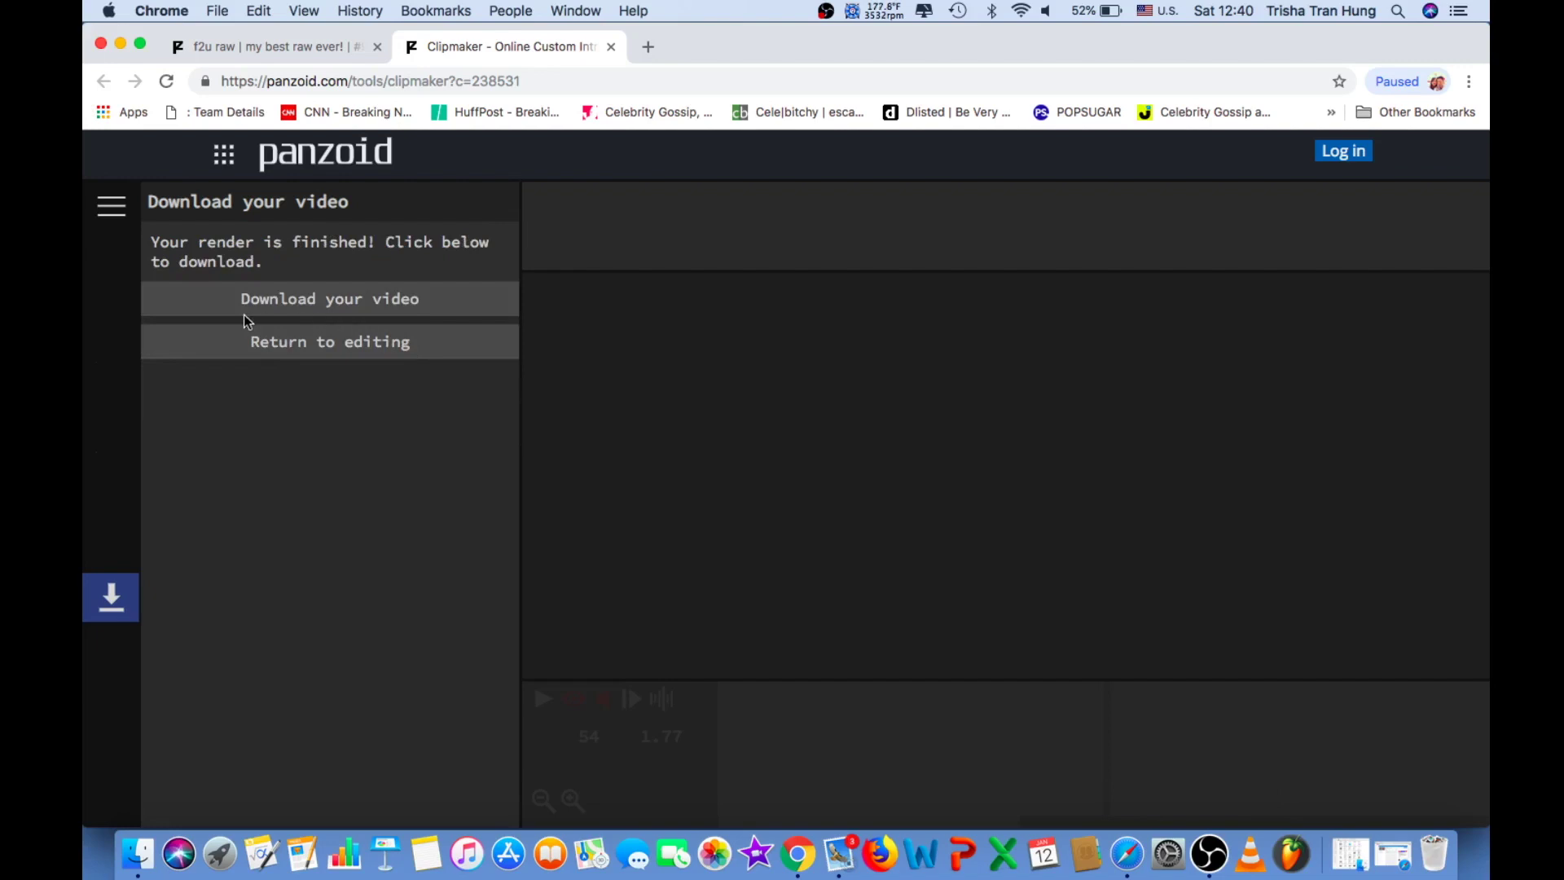
Download the rendered video, open video.mkv in VLC with its previous windows reopened, and play it
click(362, 303)
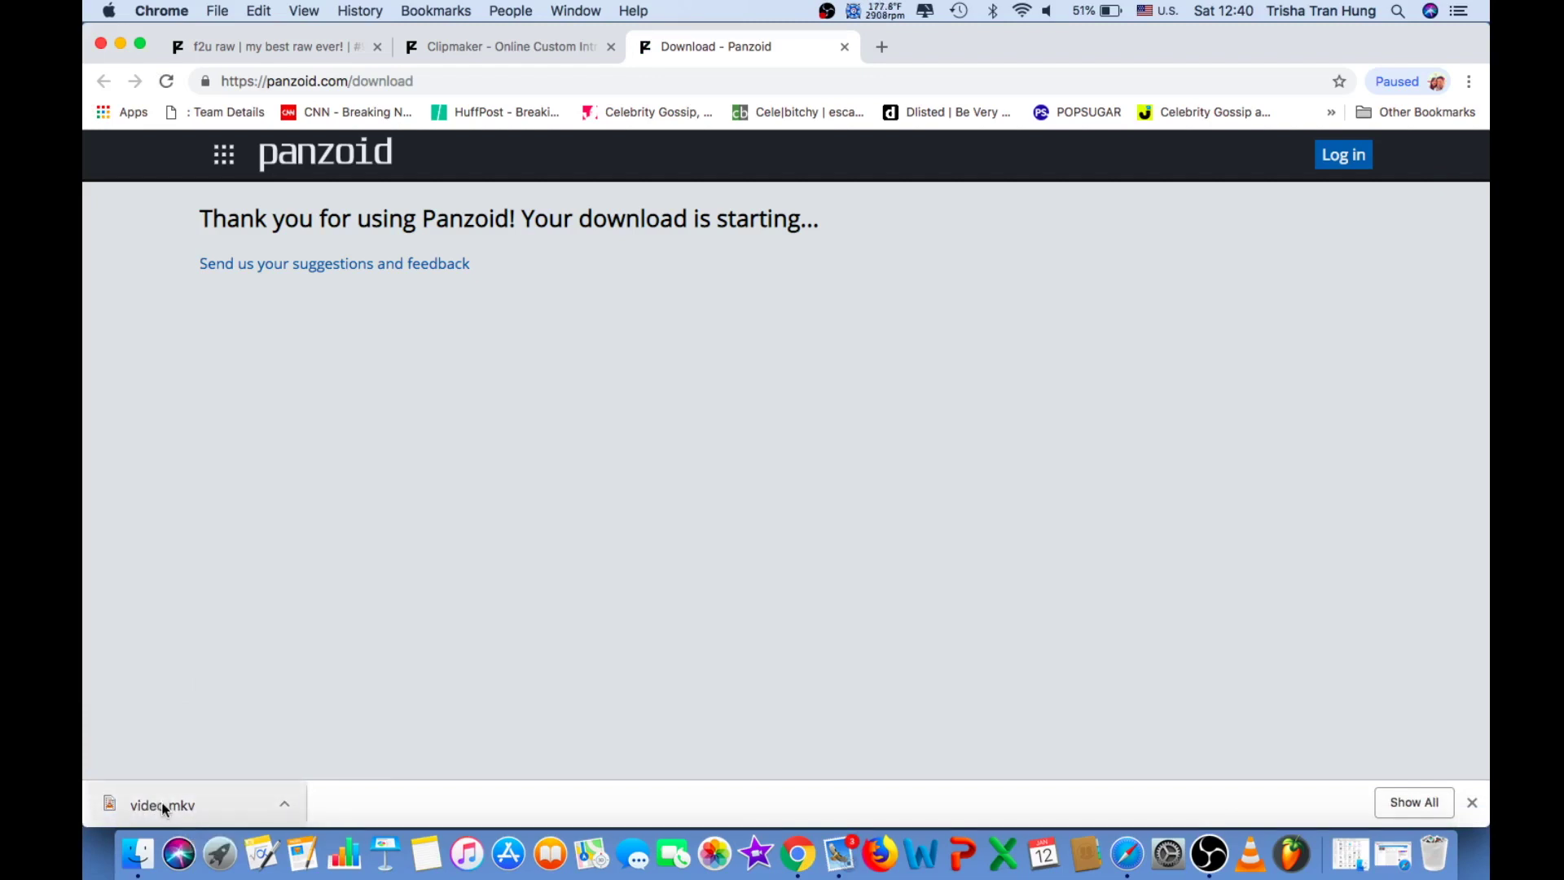
click(289, 806)
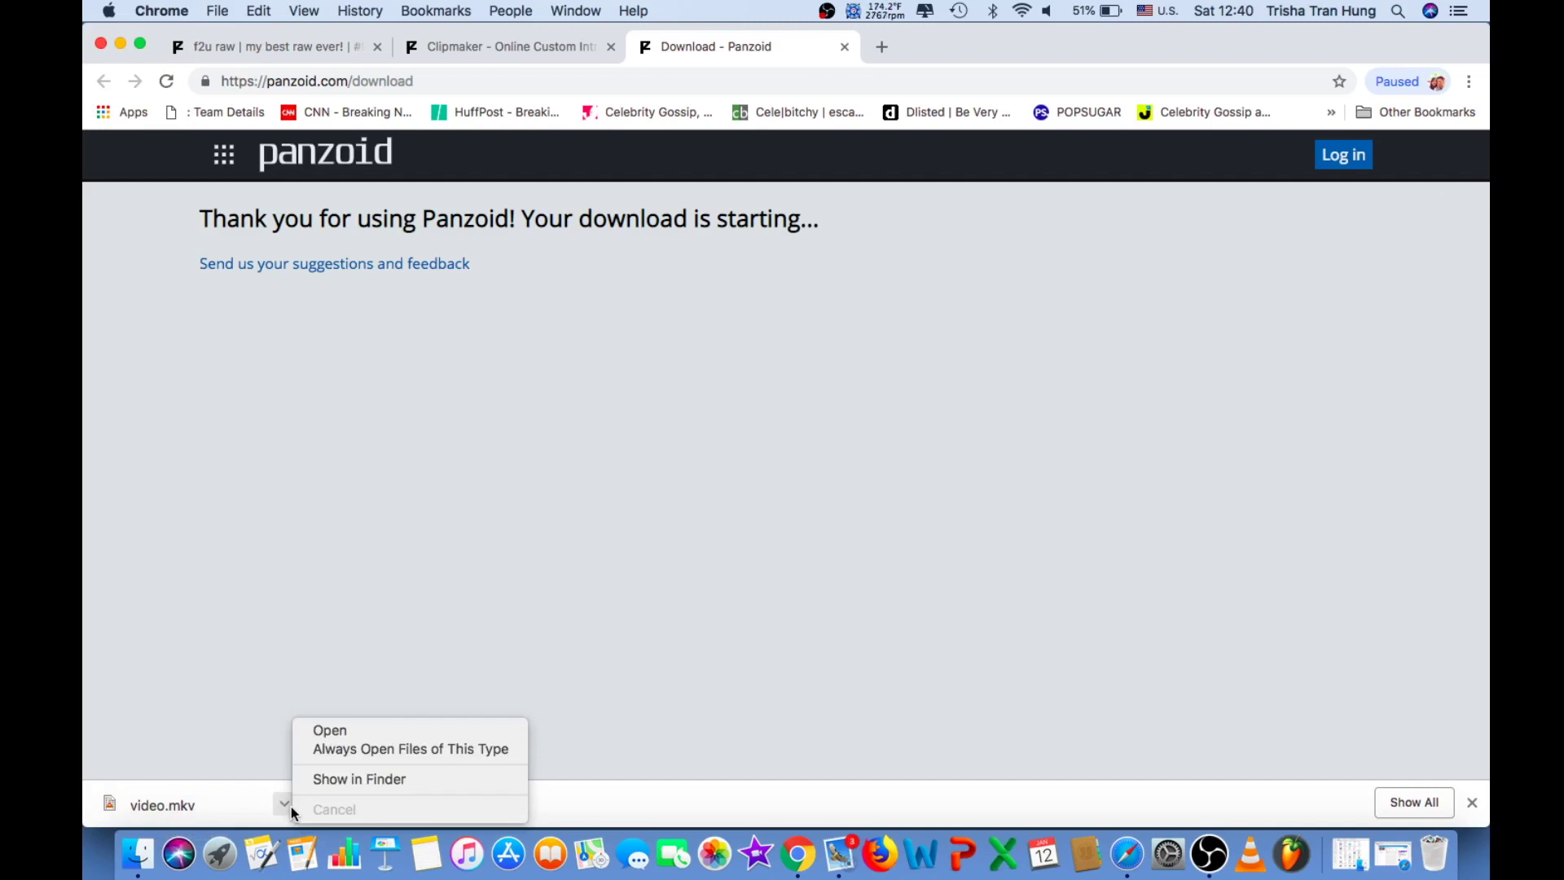
click(351, 732)
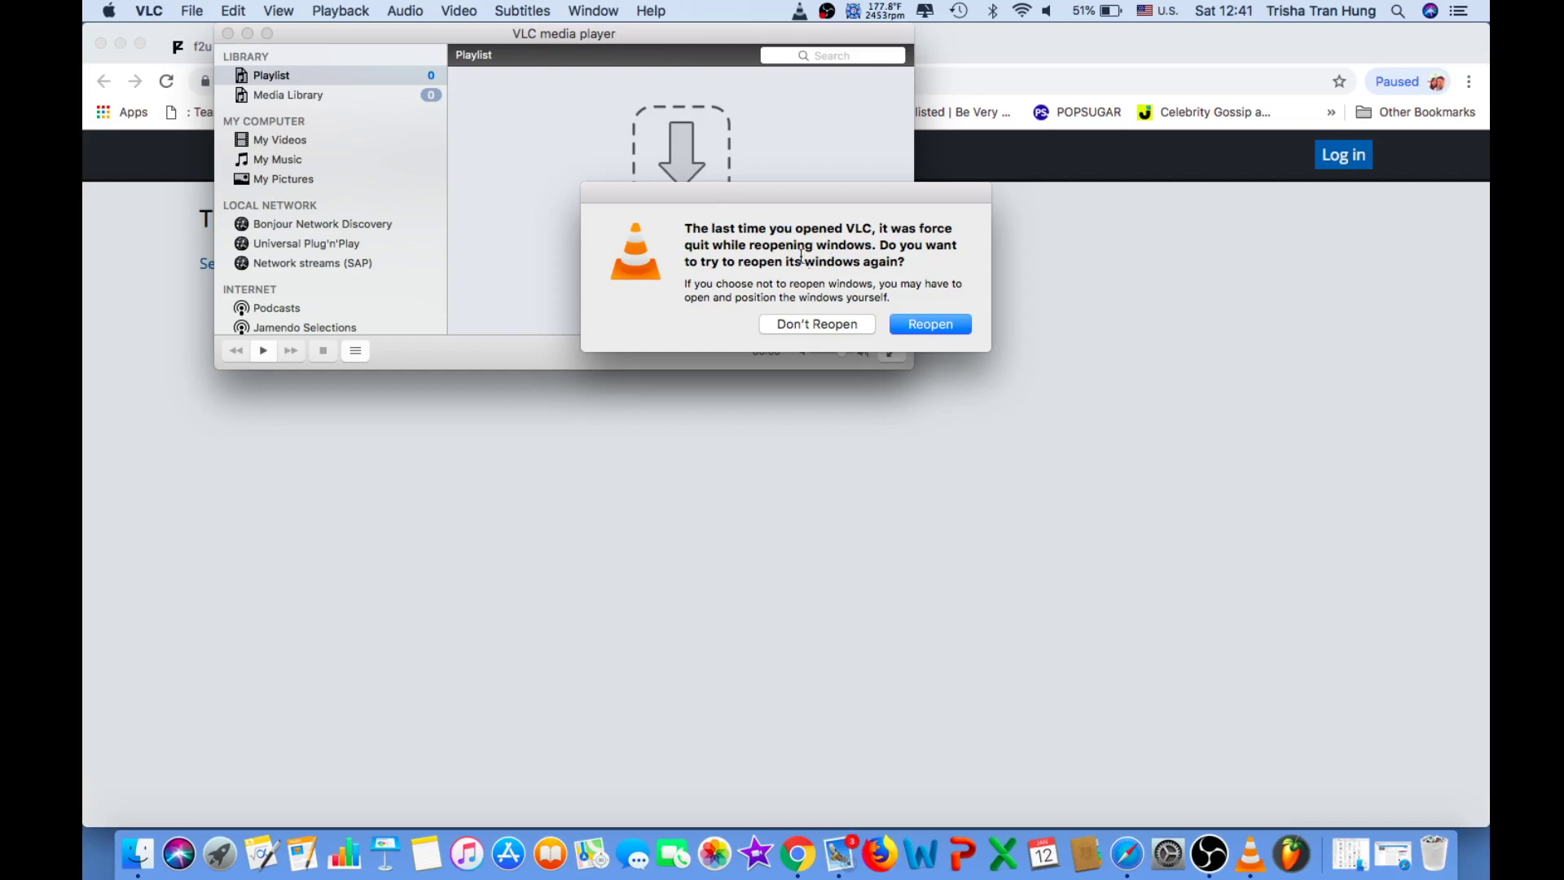
click(937, 326)
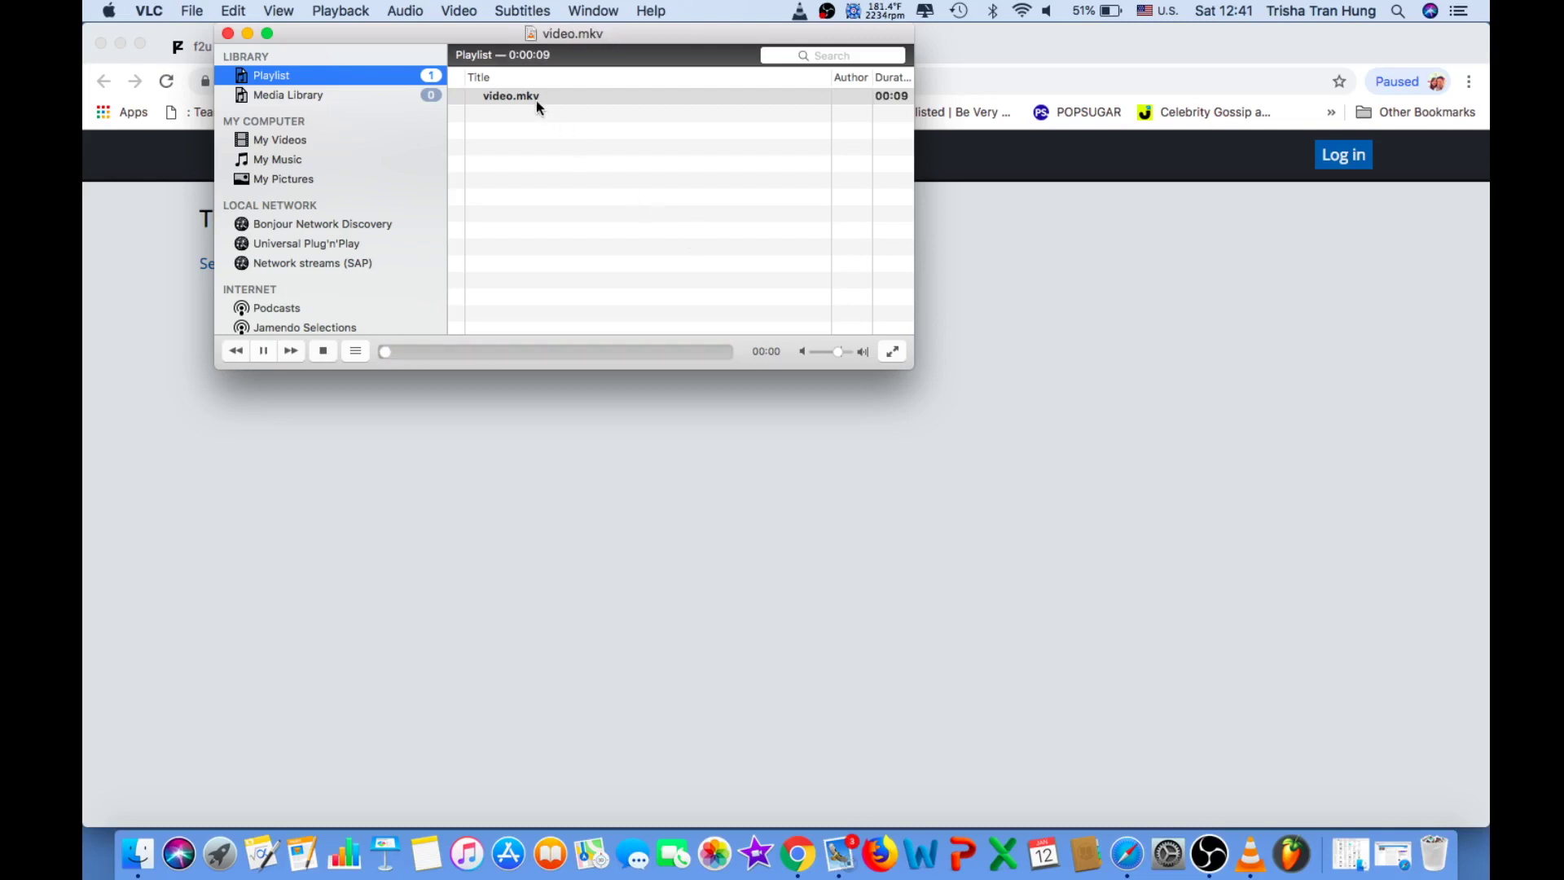
double_click(536, 95)
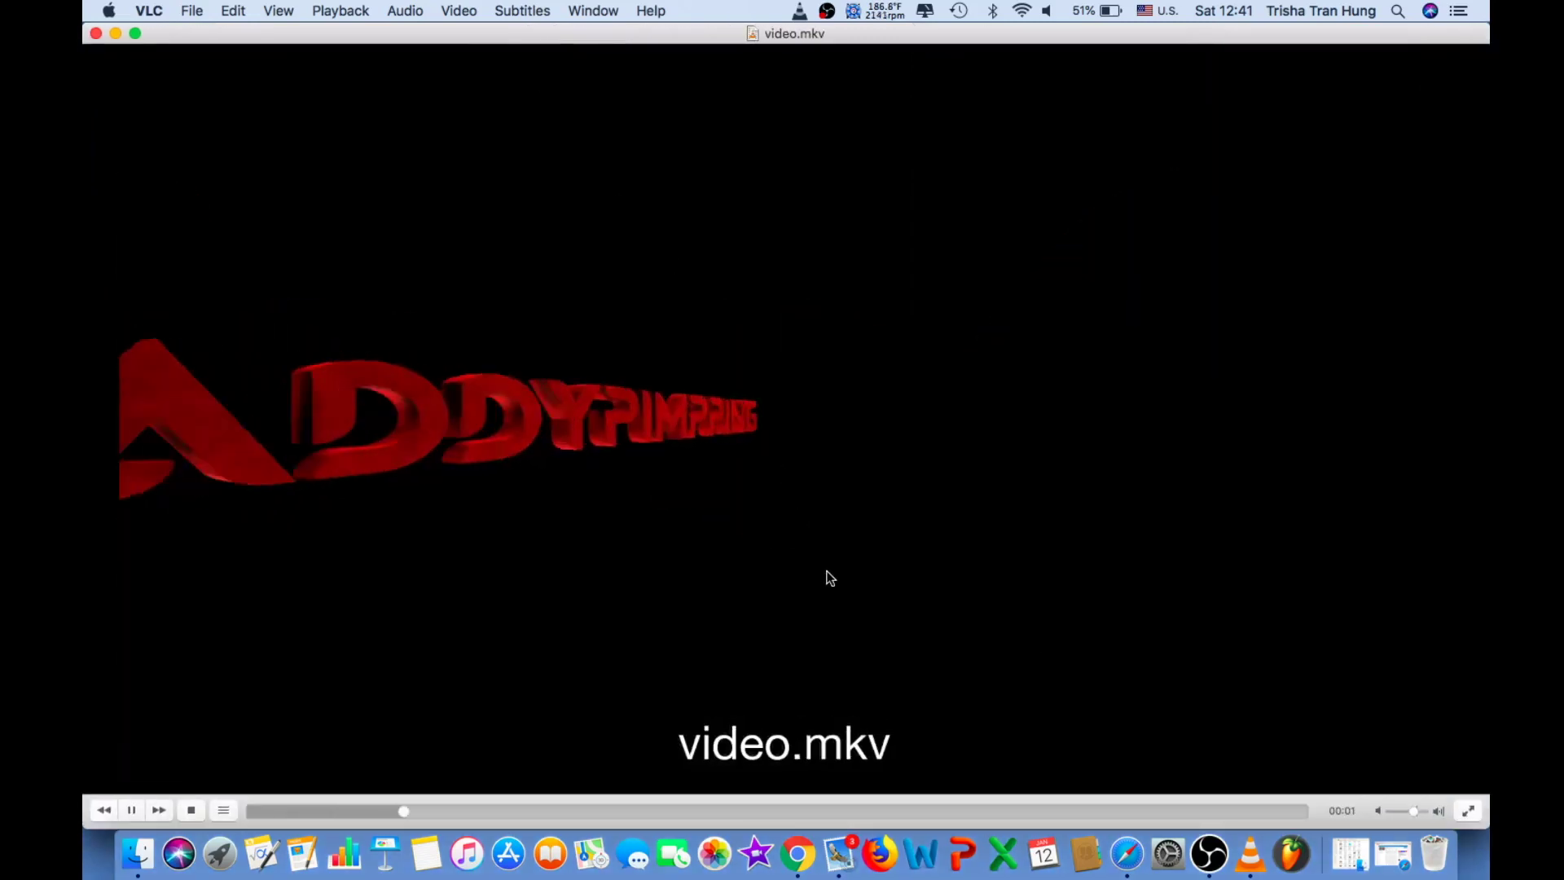